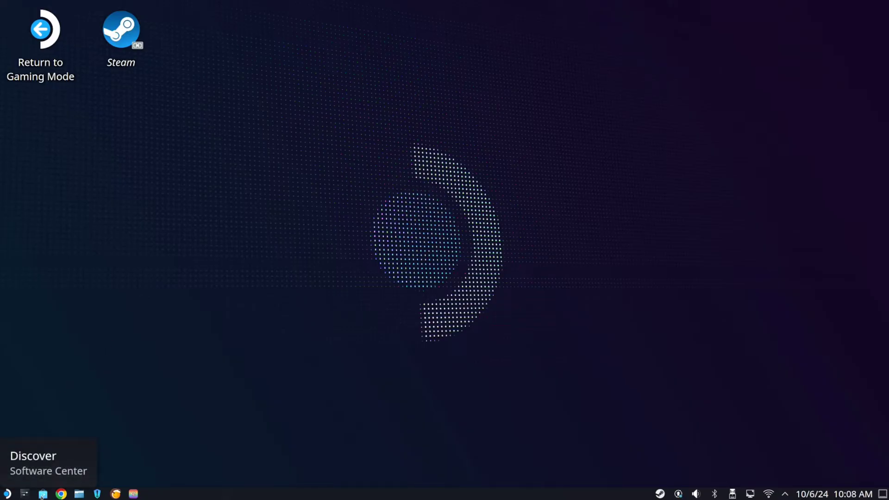
# Step: Search Discover for 'obs' and launch OBS Studio 30.2.3 from its details page
pyautogui.click(42, 496)
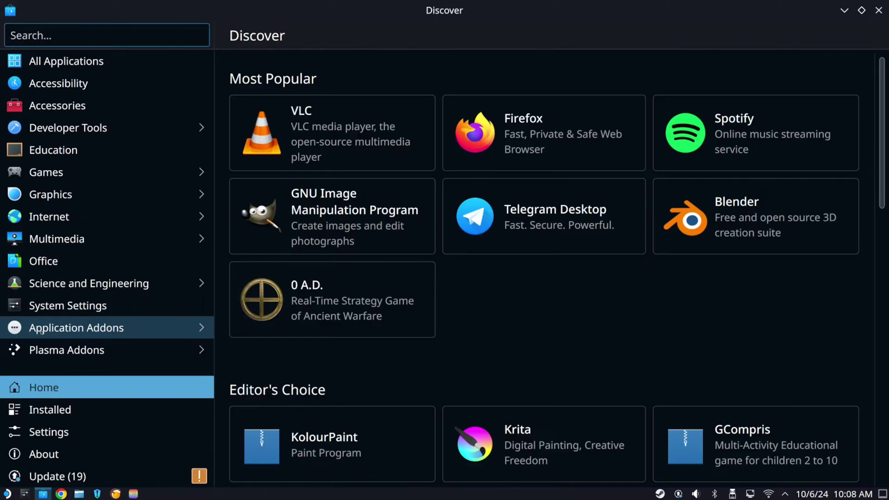
pyautogui.write('obs')
pyautogui.press('Return')
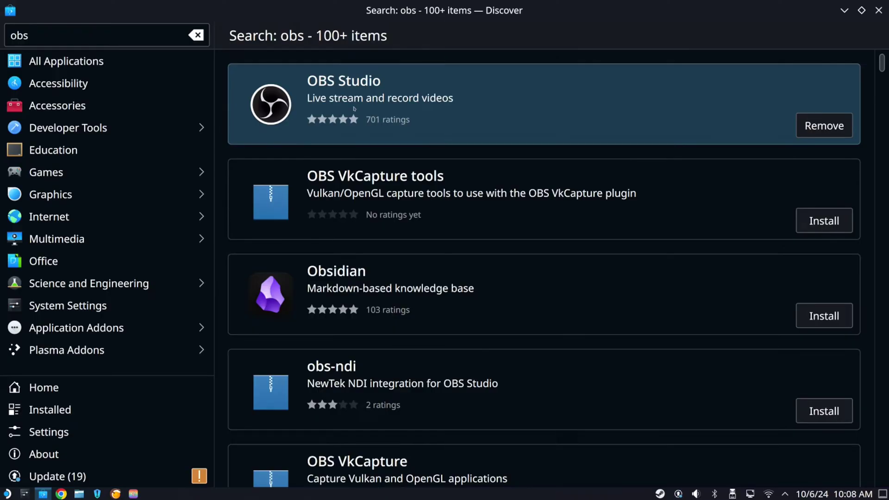
pyautogui.click(369, 102)
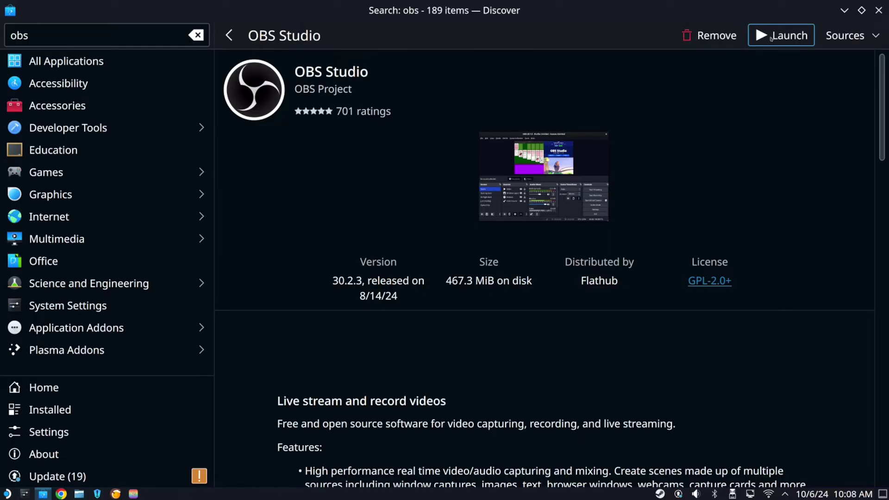
pyautogui.click(771, 38)
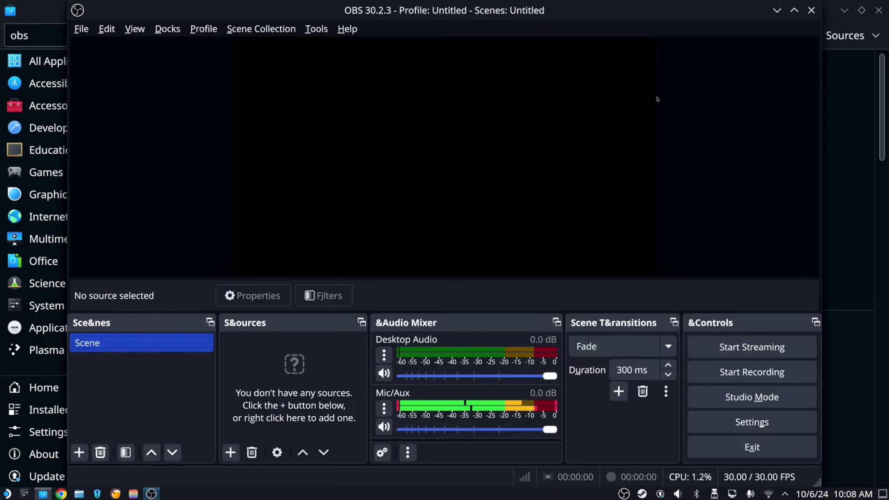
# Step: Maximize the OBS Studio main window with the title-bar button
pyautogui.click(795, 10)
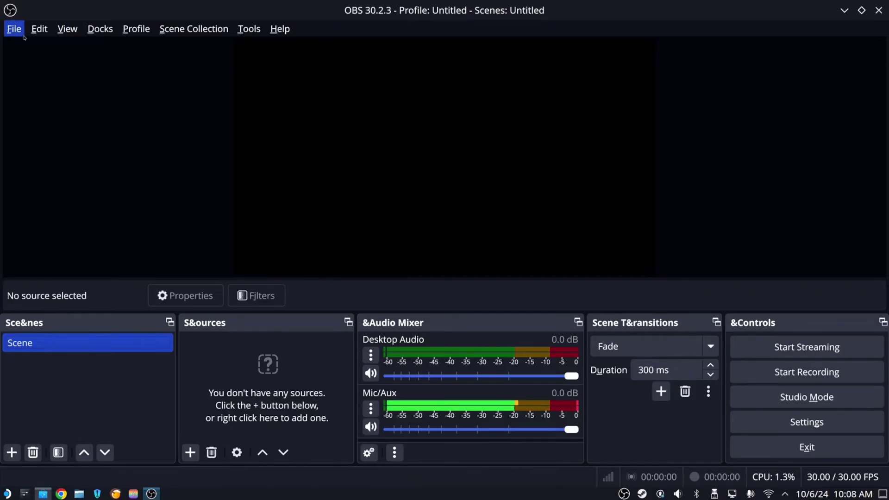
# Step: Open the Stream page of OBS Settings and select Twitch as the service
pyautogui.click(24, 37)
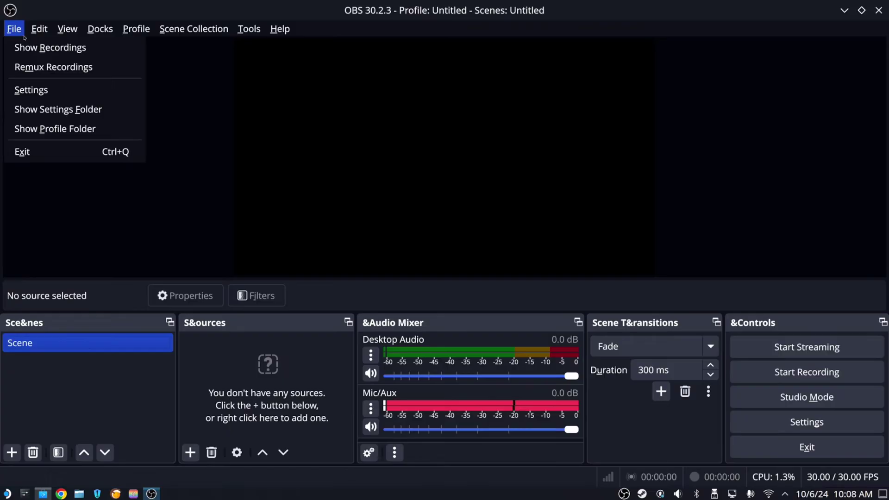
pyautogui.click(32, 88)
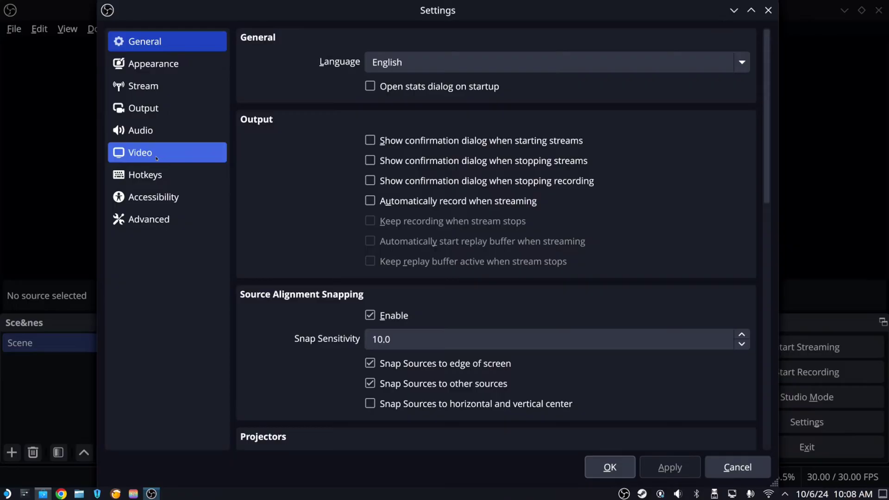
pyautogui.click(149, 85)
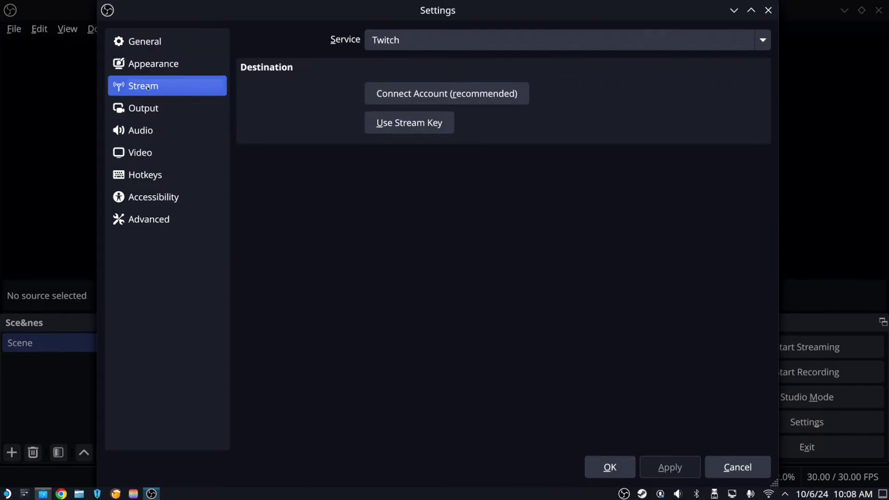
pyautogui.click(394, 40)
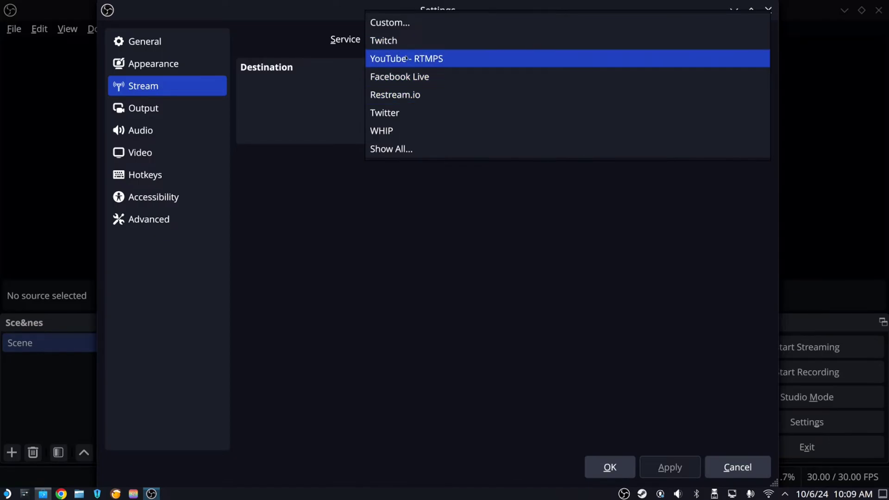
pyautogui.click(408, 43)
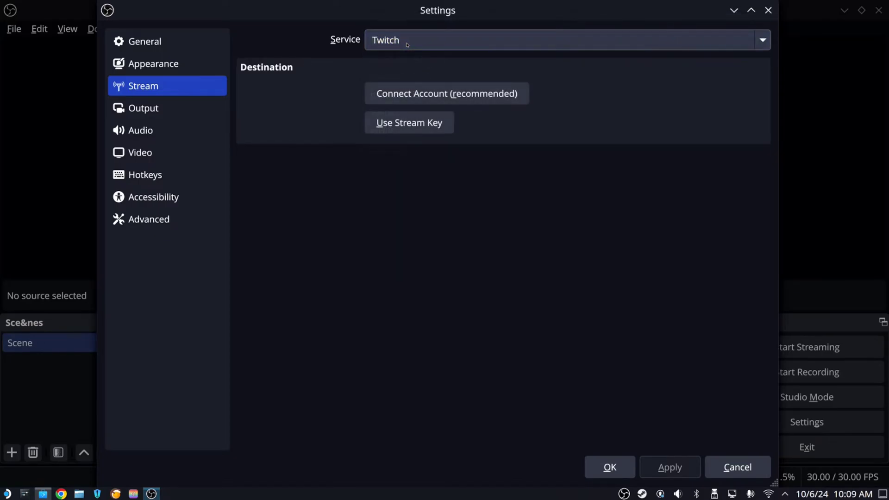
# Step: Skip the Twitch account login, use a stream key, and keep the Auto (Recommended) server
pyautogui.click(386, 97)
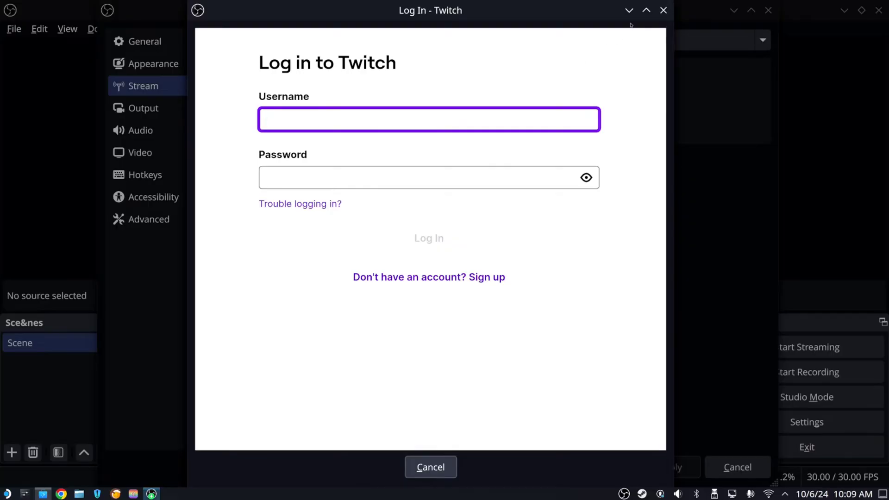
pyautogui.click(663, 11)
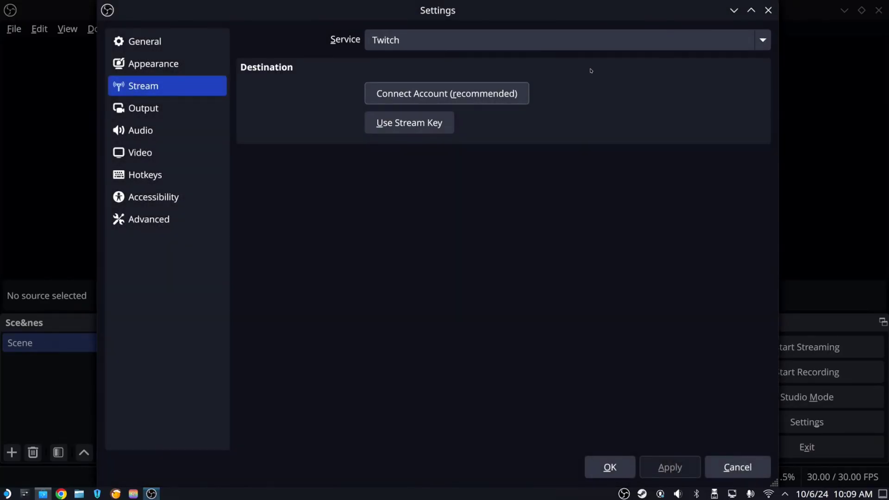
pyautogui.click(412, 130)
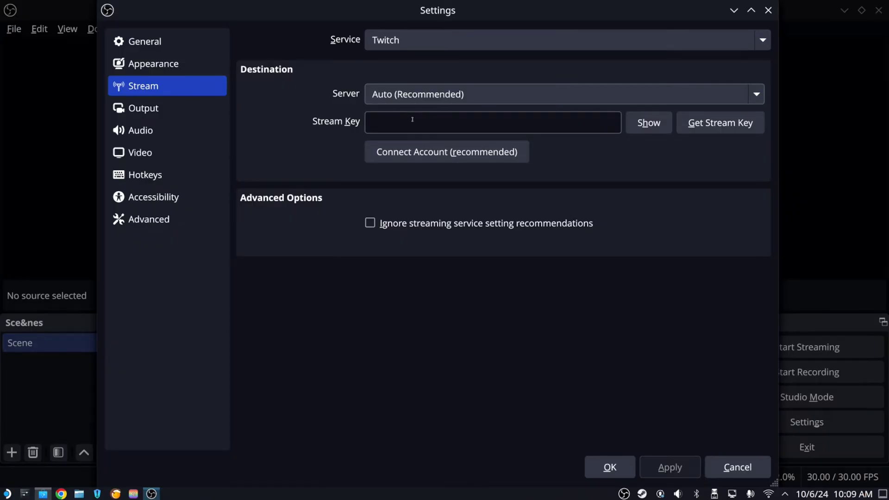
pyautogui.click(444, 102)
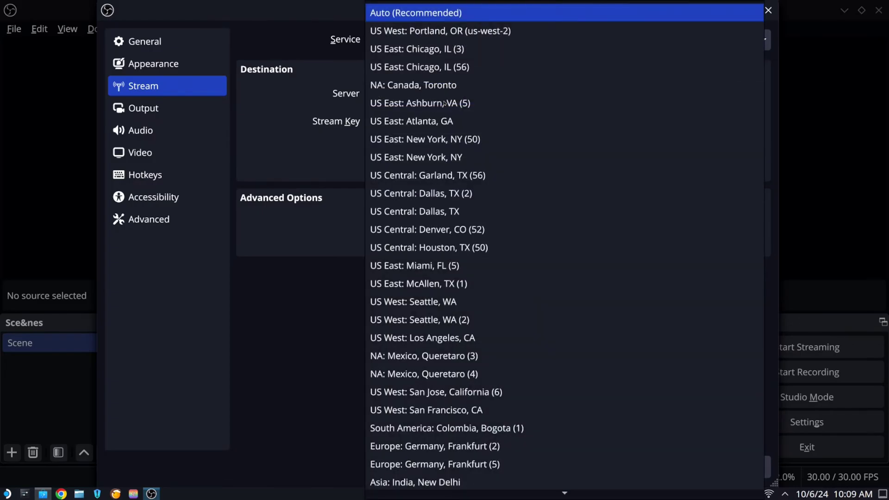
pyautogui.click(316, 135)
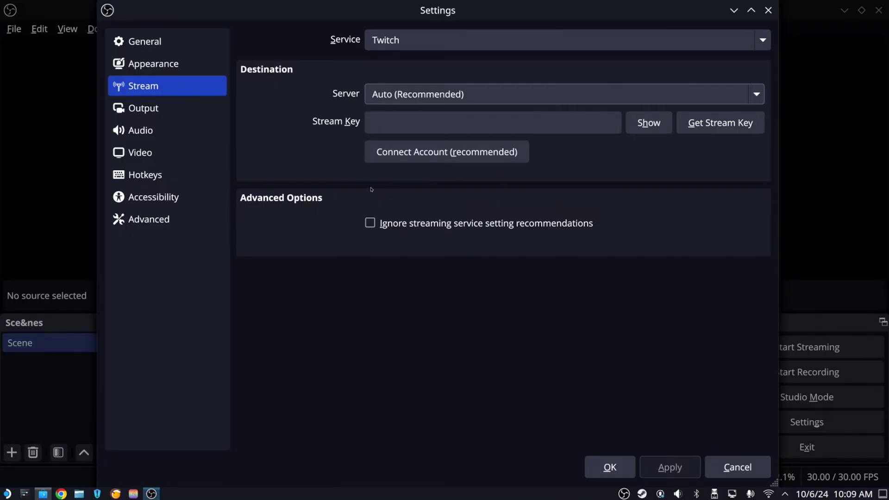
# Step: On the Video page, keep the base canvas resolution at 1920x1080
pyautogui.click(221, 152)
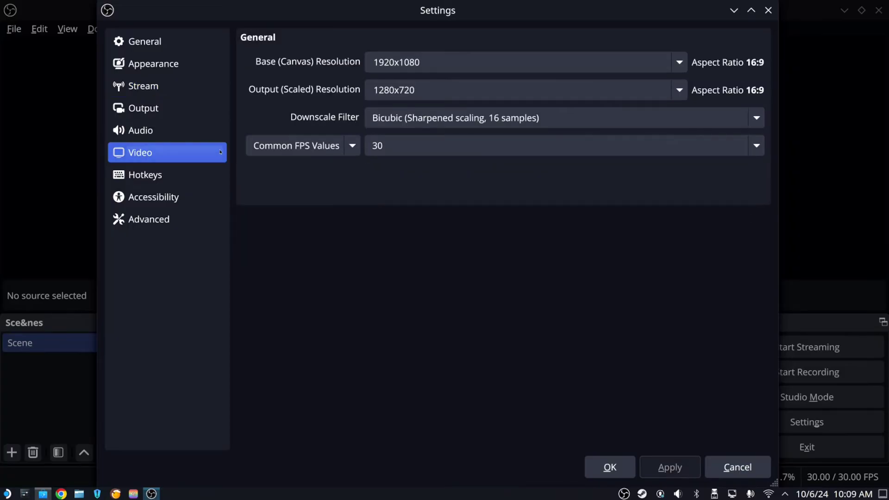
pyautogui.click(418, 65)
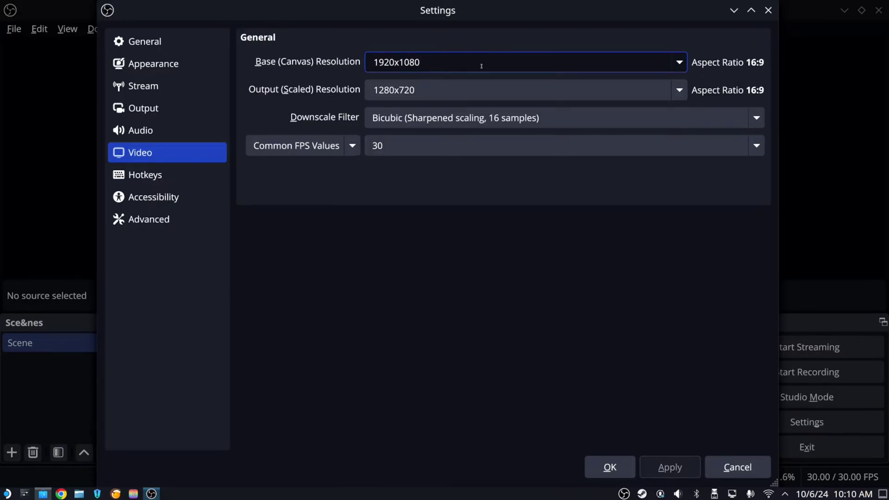
pyautogui.click(681, 67)
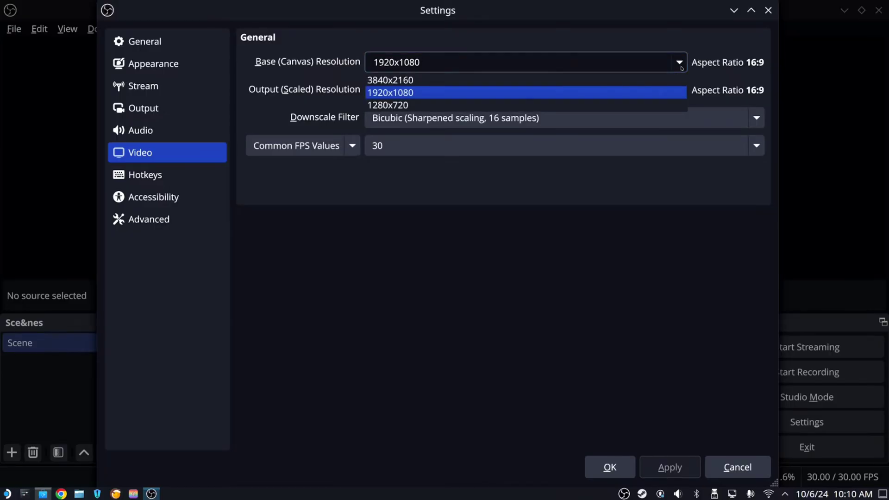
pyautogui.click(682, 68)
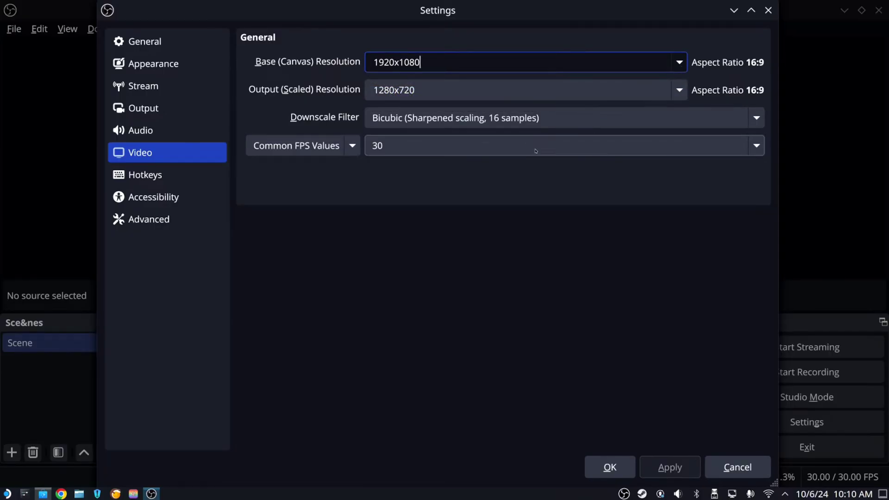
# Step: Set Common FPS Values to 60, apply it, and return to the Stream page
pyautogui.click(762, 149)
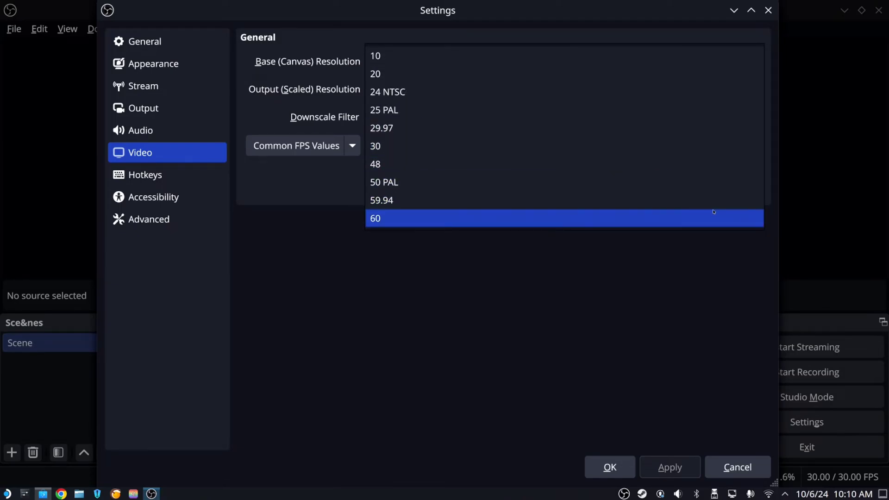
pyautogui.click(714, 213)
pyautogui.click(667, 470)
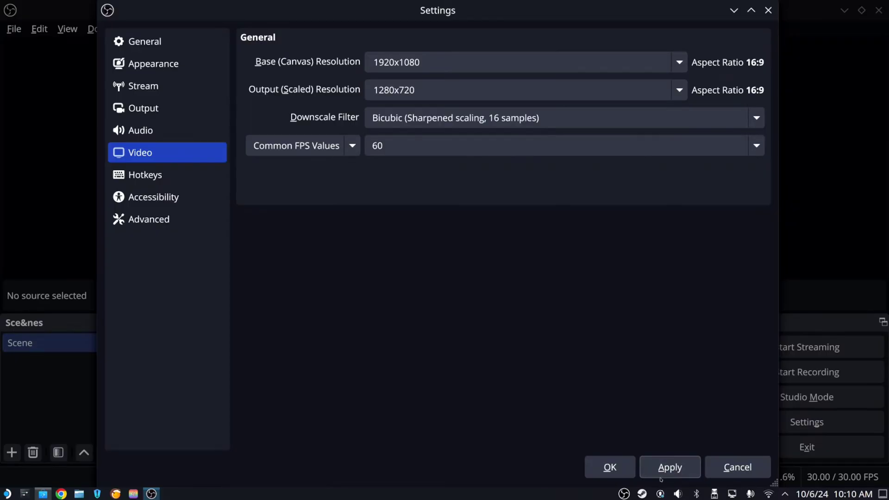
pyautogui.click(670, 466)
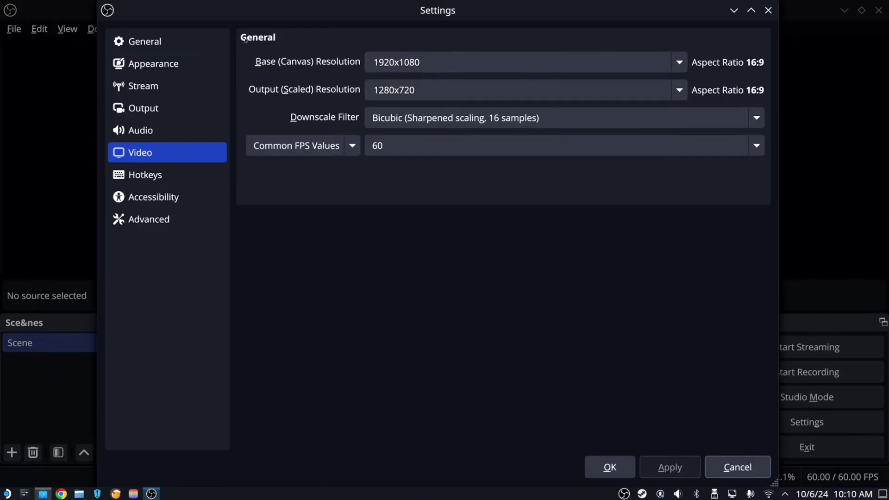
pyautogui.click(207, 68)
pyautogui.click(194, 86)
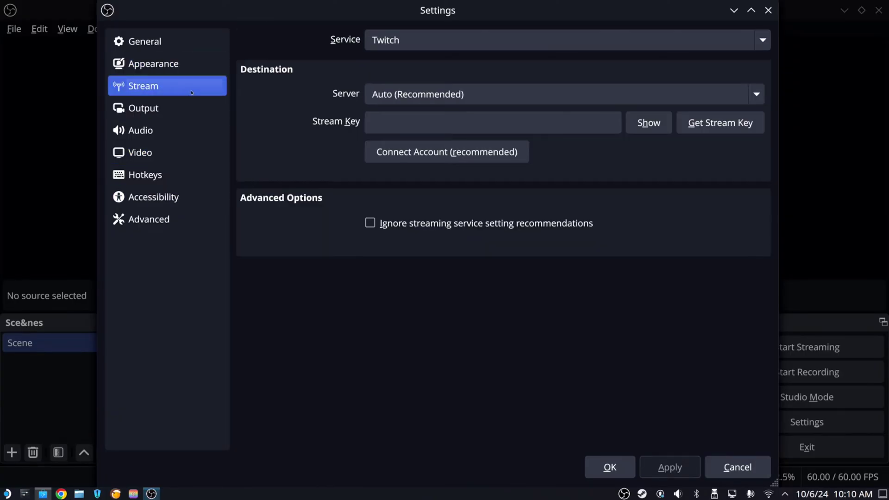
# Step: On the Output page, set the streaming video bitrate to 5000 Kbps
pyautogui.click(135, 110)
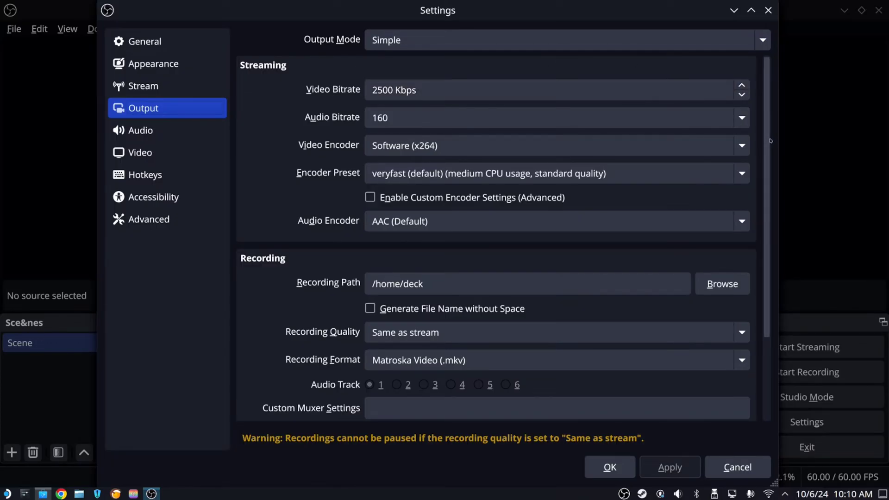
pyautogui.scroll(-1, 769, 139)
pyautogui.scroll(1, 769, 139)
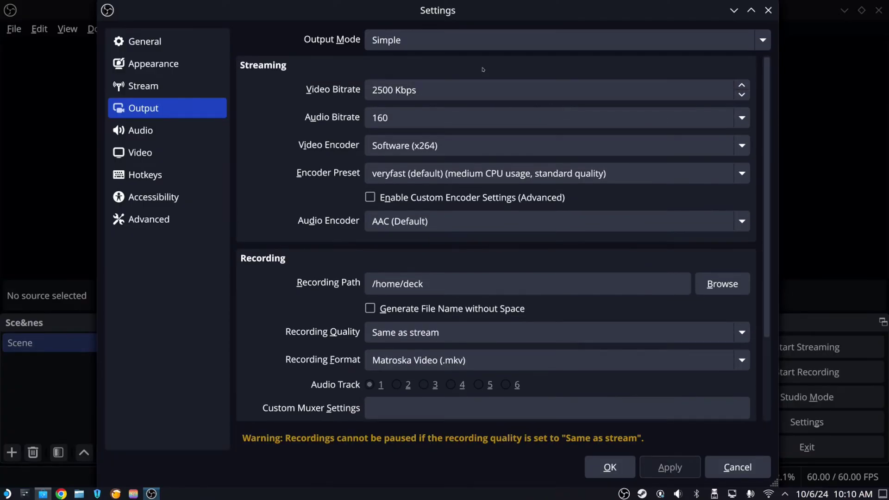
pyautogui.click(388, 91)
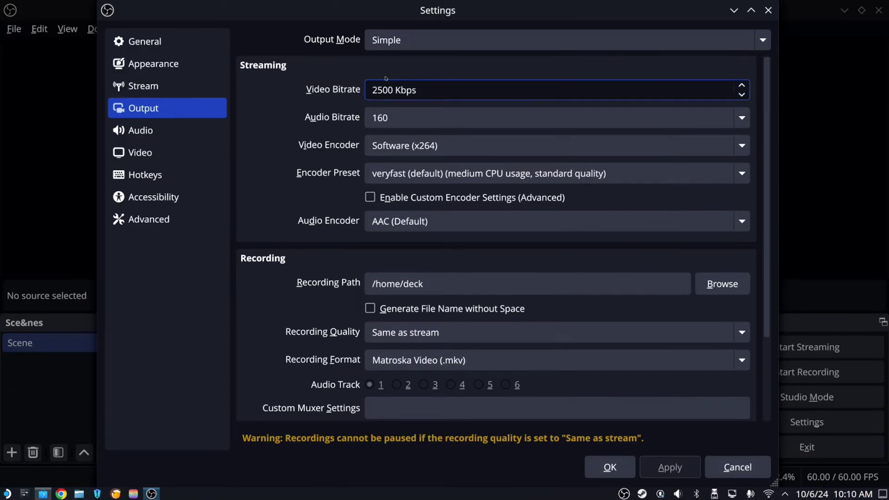
pyautogui.press('BackSpace')
pyautogui.press('BackSpace')
pyautogui.press('BackSpace')
pyautogui.write('50')
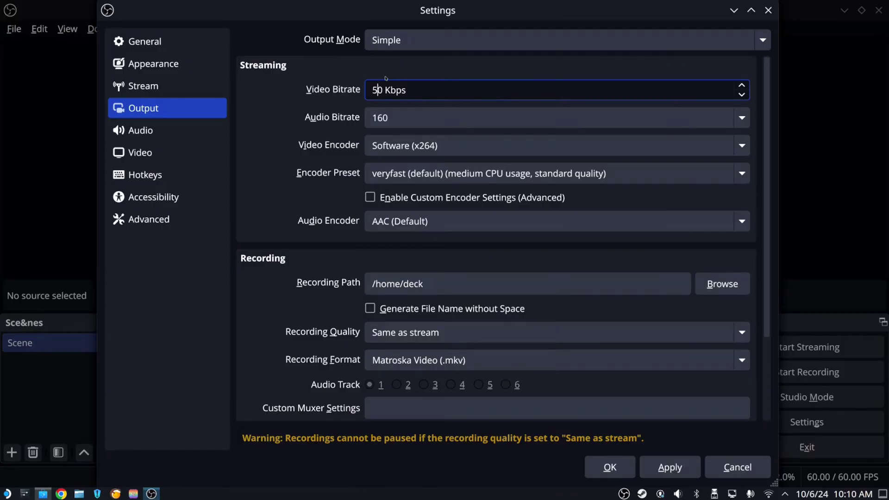
pyautogui.write('00')
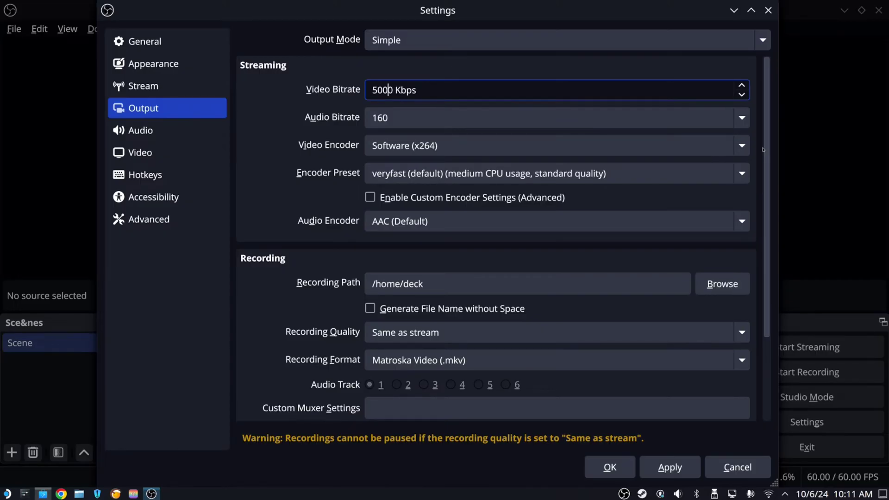
pyautogui.moveTo(763, 150)
pyautogui.mouseDown()
pyautogui.moveTo(752, 247)
pyautogui.moveTo(752, 150)
pyautogui.mouseUp()
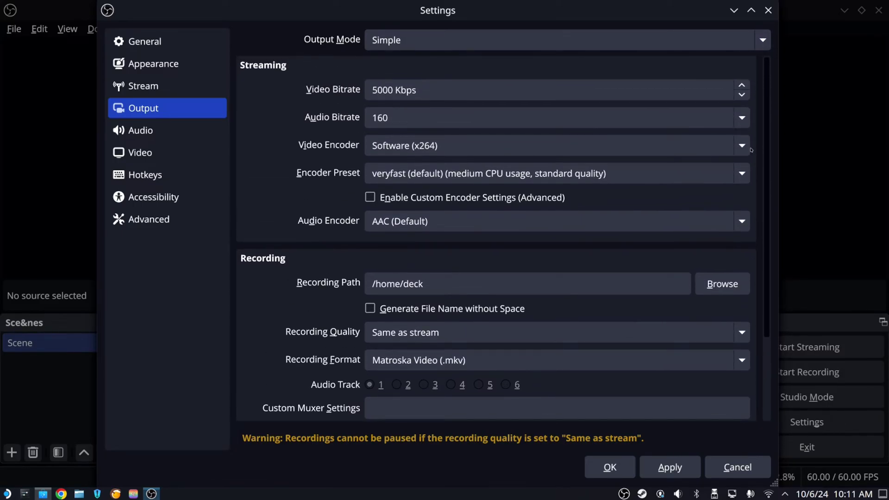
# Step: Keep the Software (x264) encoder, apply the settings and close Settings with OK
pyautogui.click(516, 152)
pyautogui.click(498, 157)
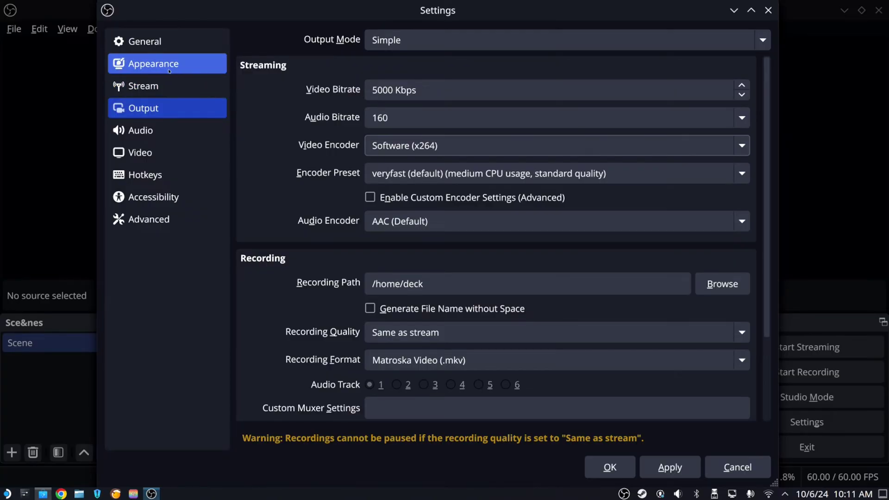
pyautogui.click(148, 43)
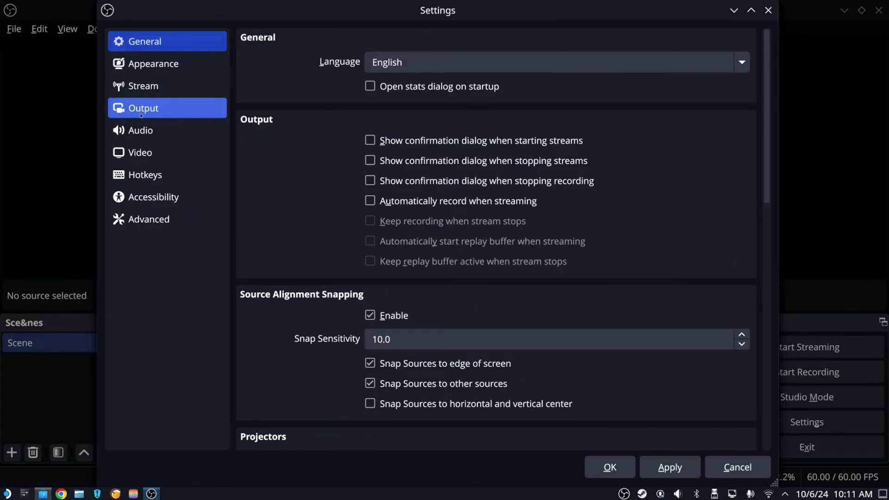
pyautogui.click(659, 471)
pyautogui.click(612, 470)
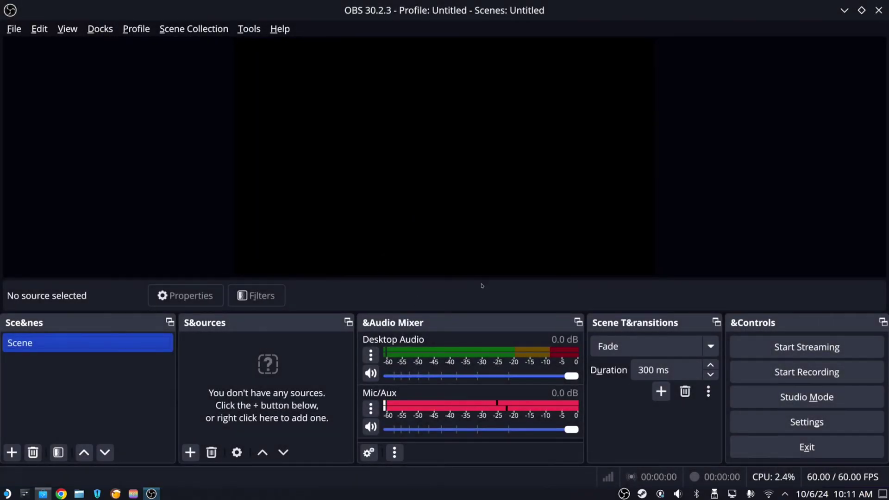
# Step: Drag the Mic/Aux fader left from 0.0 dB down to -14.0 dB
pyautogui.click(565, 430)
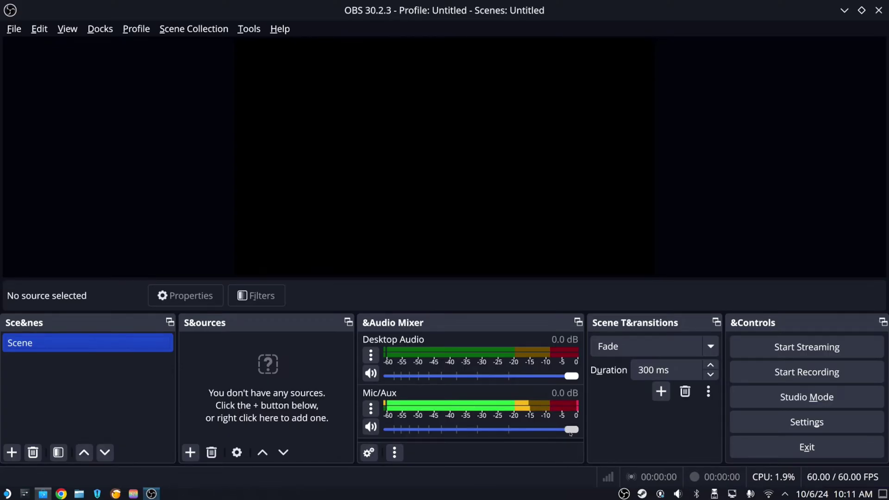
pyautogui.moveTo(565, 437); pyautogui.dragTo(523, 433)
pyautogui.moveTo(521, 424); pyautogui.dragTo(499, 433)
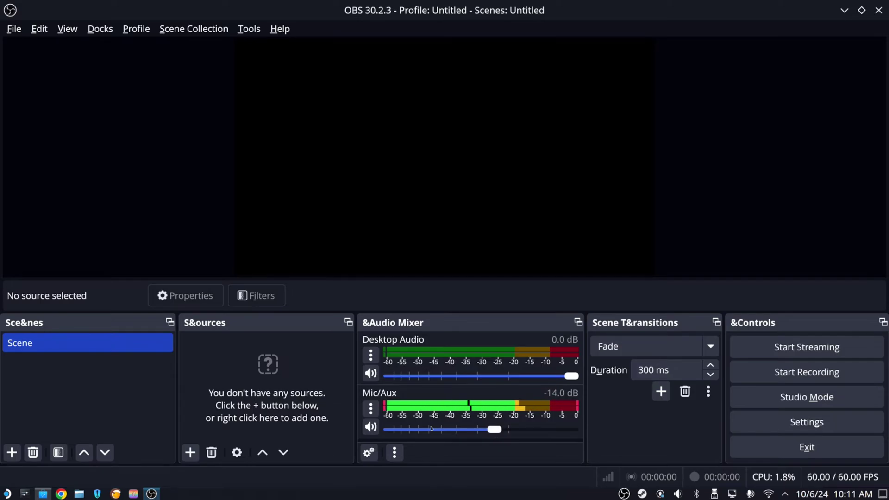
# Step: Add Noise Gate, Noise Suppression and Compressor filters in the Mic/Aux Filters window, then close it
pyautogui.click(371, 410)
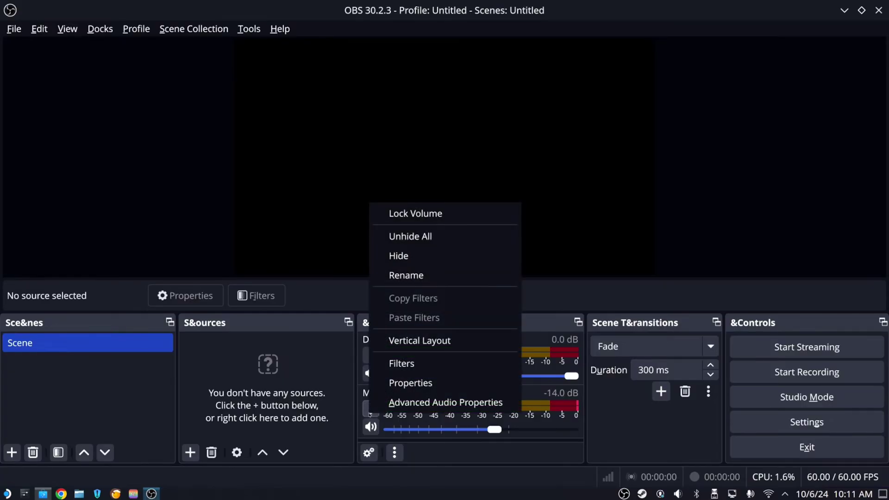
pyautogui.click(399, 364)
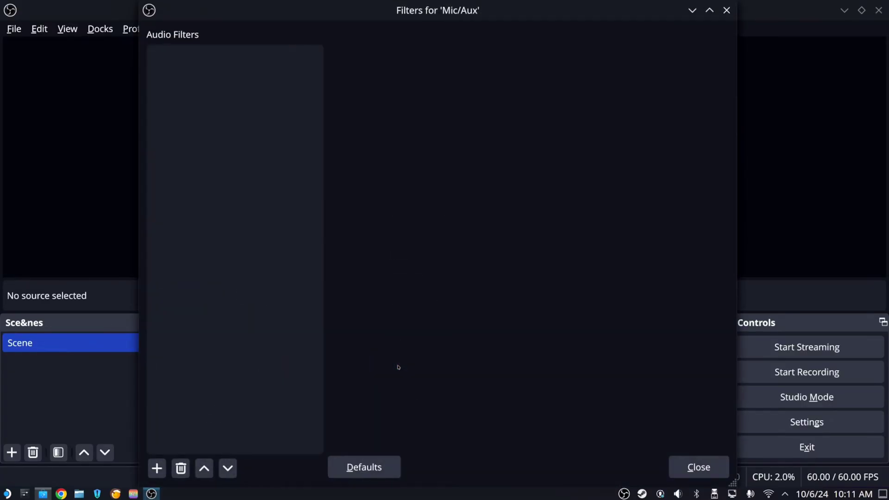
pyautogui.click(157, 468)
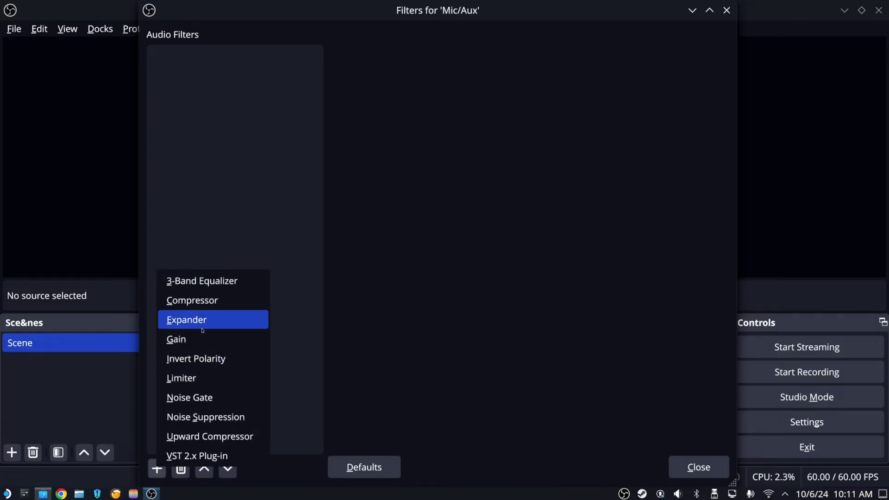
pyautogui.click(199, 398)
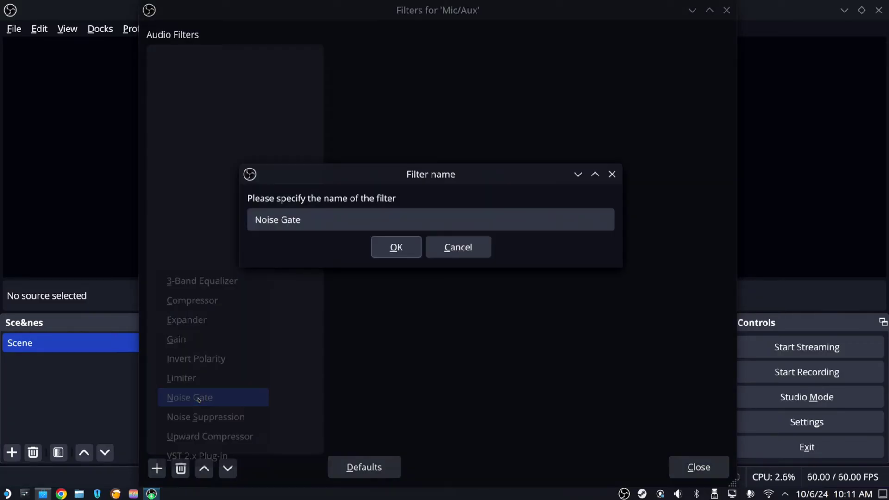
pyautogui.click(390, 255)
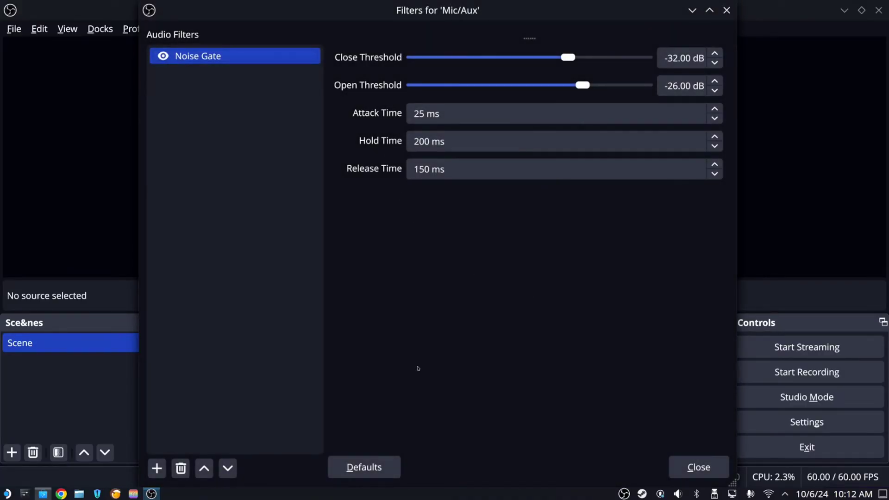
pyautogui.click(157, 468)
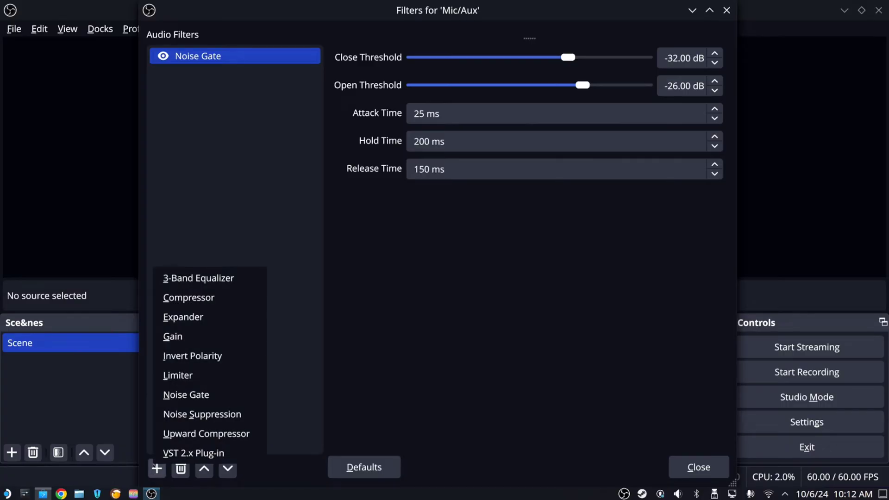
pyautogui.click(202, 414)
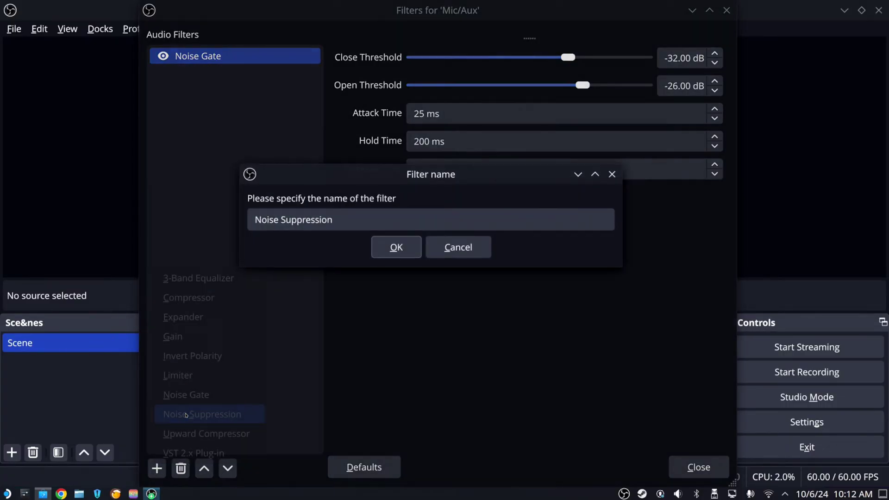
pyautogui.click(396, 248)
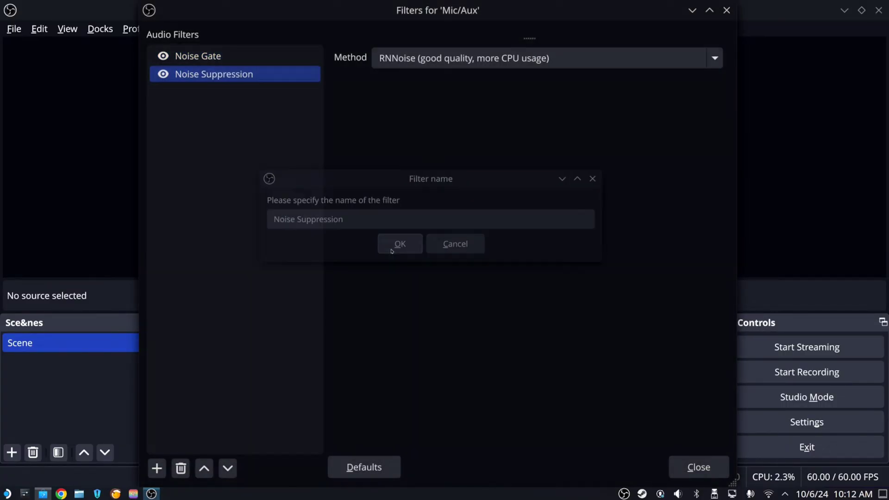
pyautogui.click(159, 468)
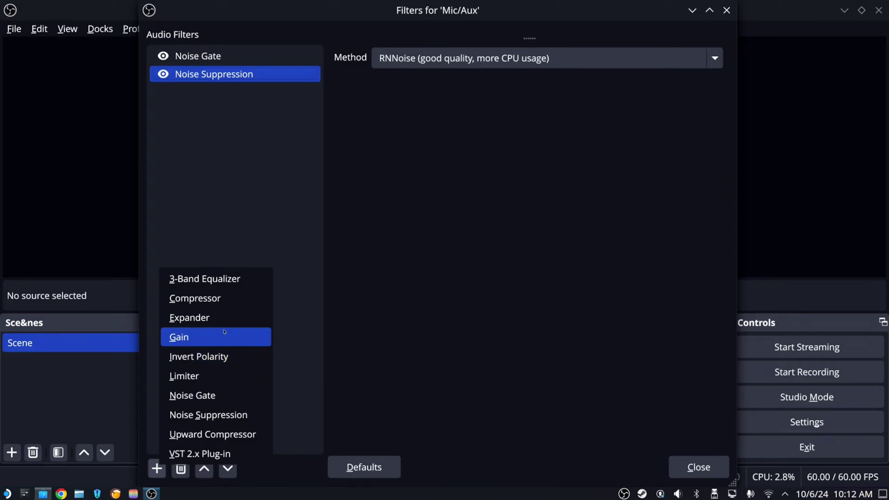
pyautogui.click(225, 308)
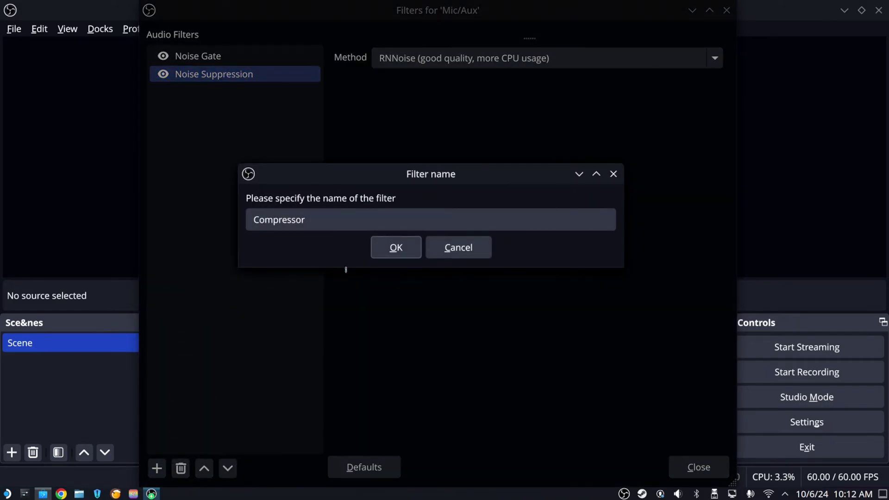
pyautogui.click(385, 253)
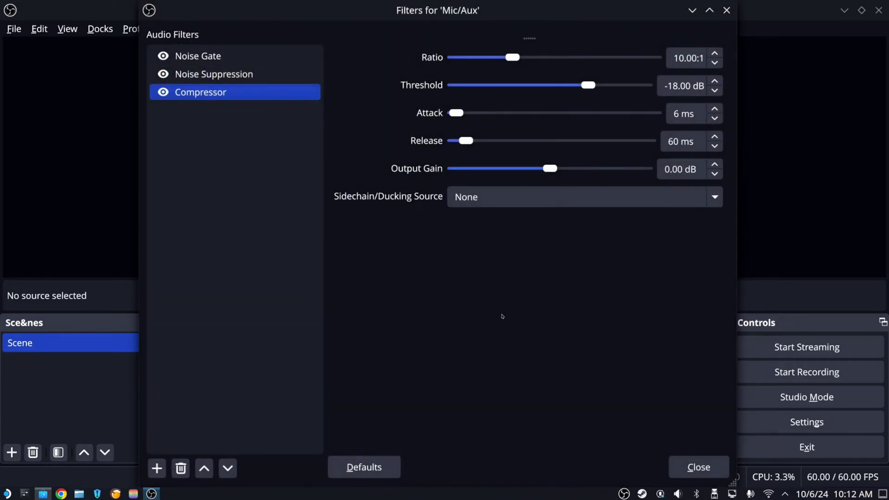
pyautogui.click(697, 468)
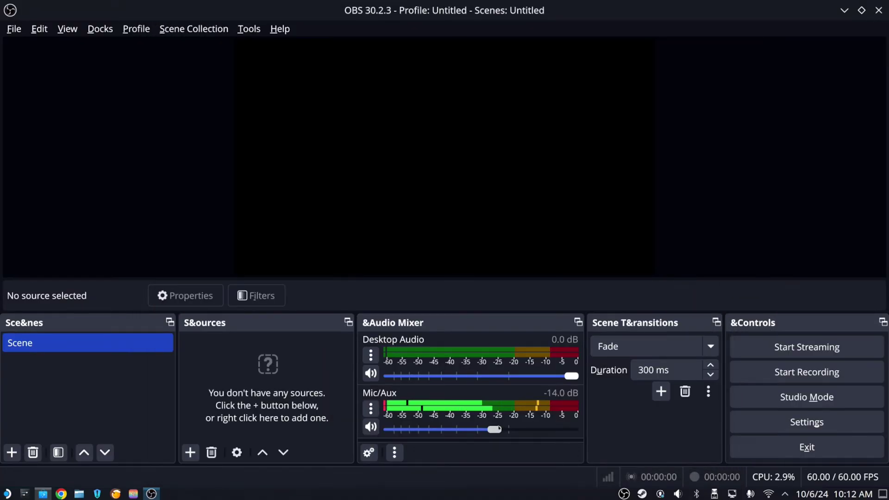
# Step: Drag the Mic/Aux fader right from -14.0 dB up to about -6.3 dB
pyautogui.moveTo(495, 434); pyautogui.dragTo(528, 439)
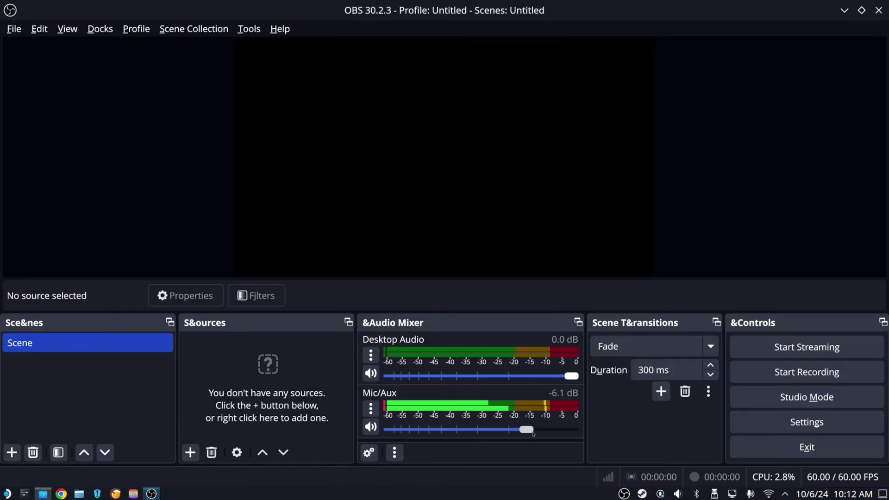
pyautogui.moveTo(526, 430); pyautogui.dragTo(529, 431)
# Step: Create a new Display Capture (XSHM) source in the scene
pyautogui.click(191, 453)
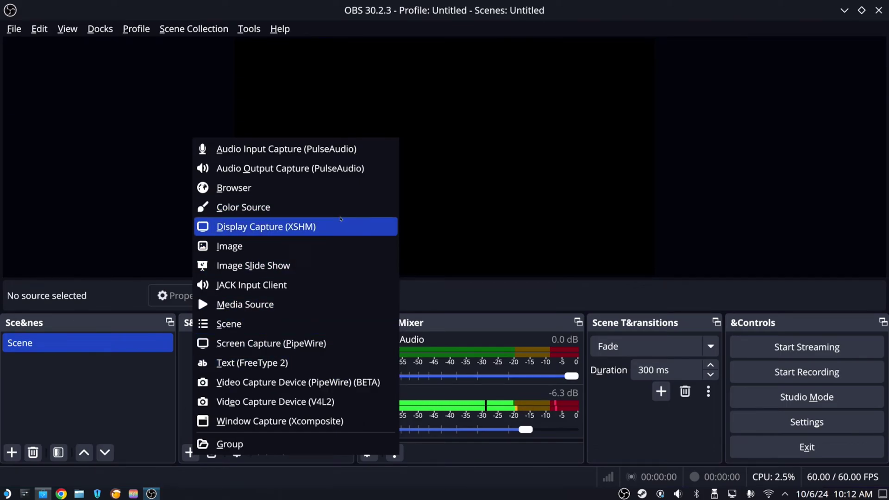
pyautogui.click(340, 228)
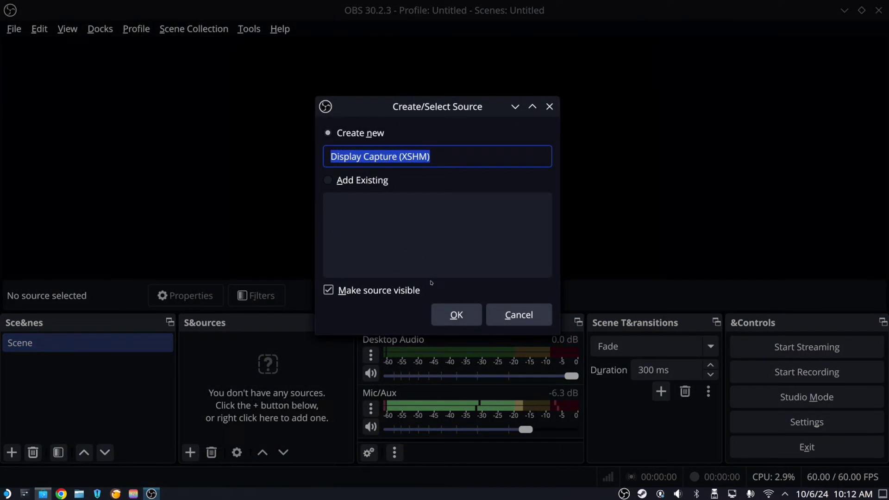
pyautogui.click(450, 316)
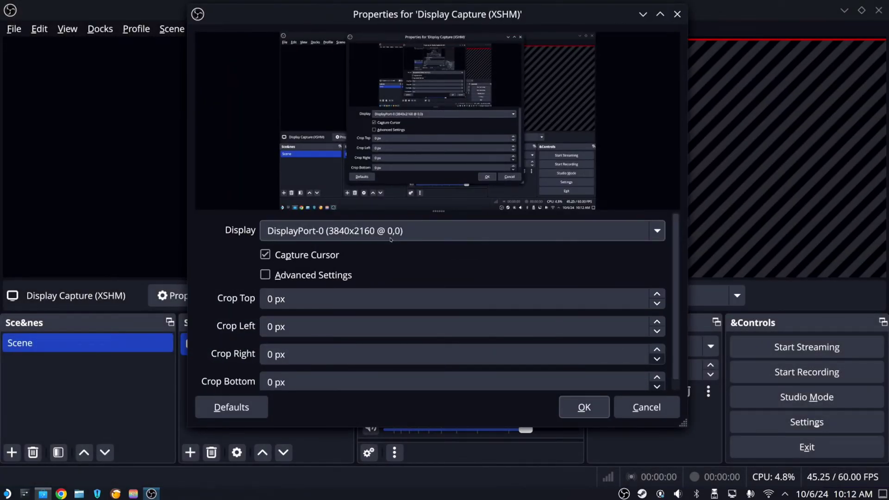
# Step: Keep DisplayPort-0 as the captured display, enable Advanced Settings, and confirm the properties
pyautogui.click(390, 239)
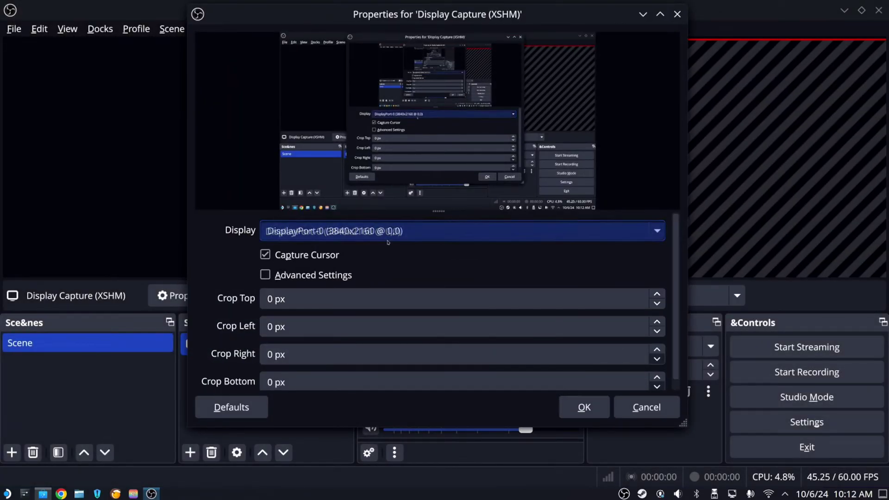
pyautogui.click(429, 239)
pyautogui.click(444, 232)
pyautogui.click(444, 232)
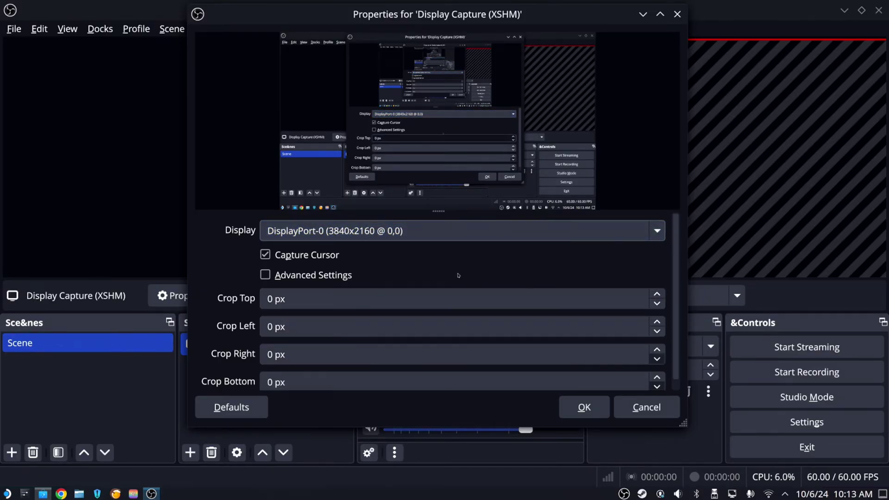
pyautogui.click(334, 278)
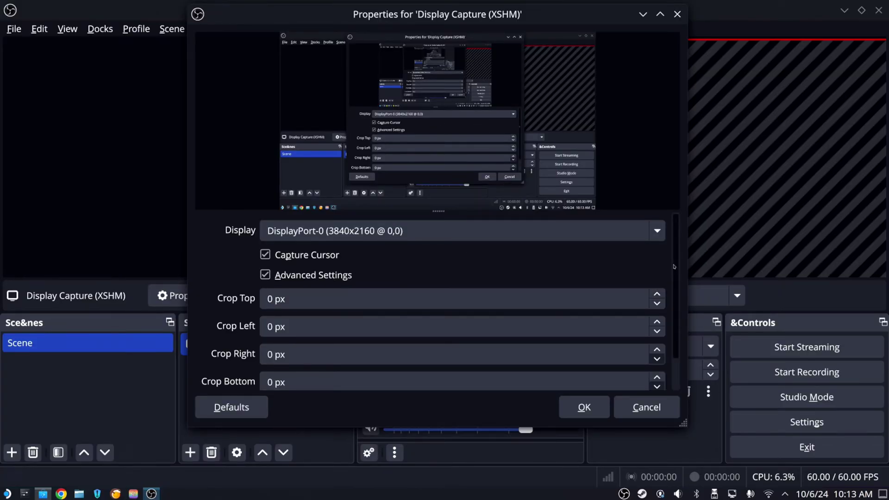
pyautogui.scroll(-1, 669, 318)
pyautogui.scroll(1, 668, 339)
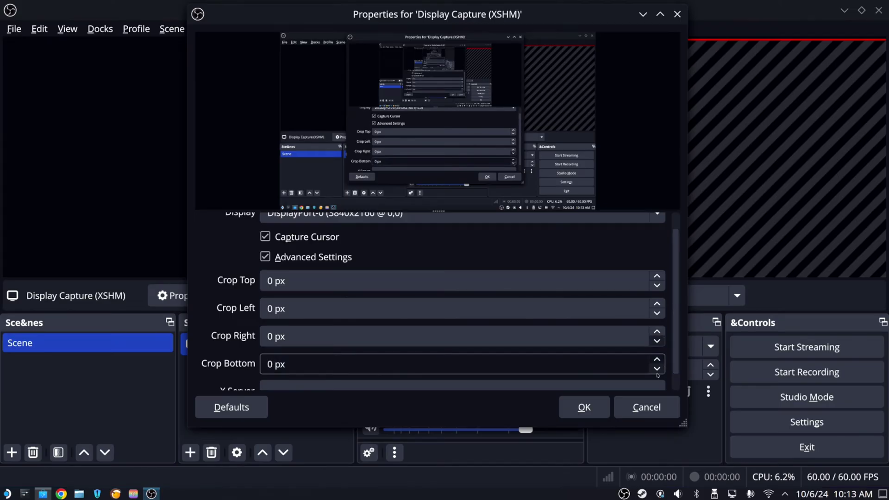
pyautogui.click(585, 407)
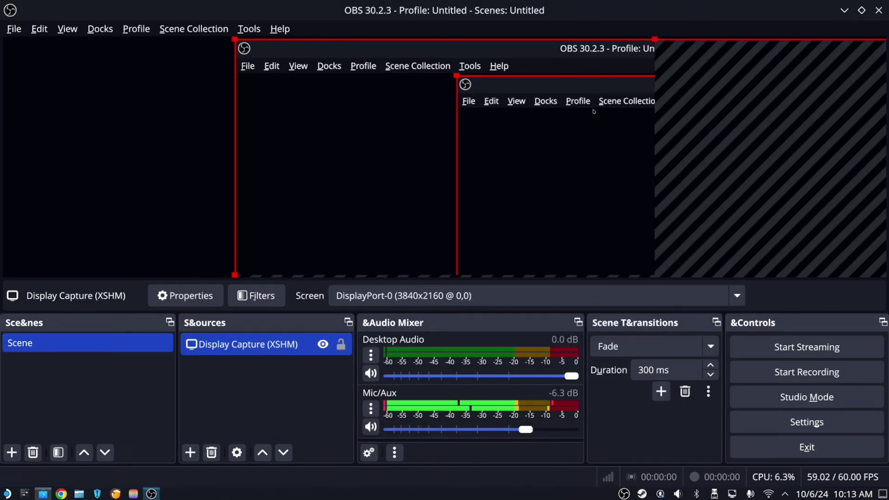
# Step: Fit the display capture to the canvas via Transform, then lower Desktop Audio to -11.6 dB
pyautogui.moveTo(542, 160); pyautogui.dragTo(386, 154)
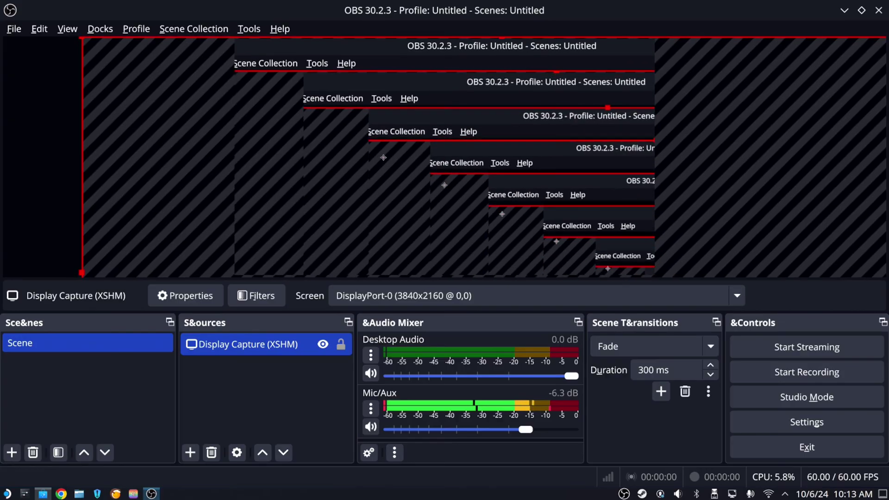
pyautogui.rightClick(400, 170)
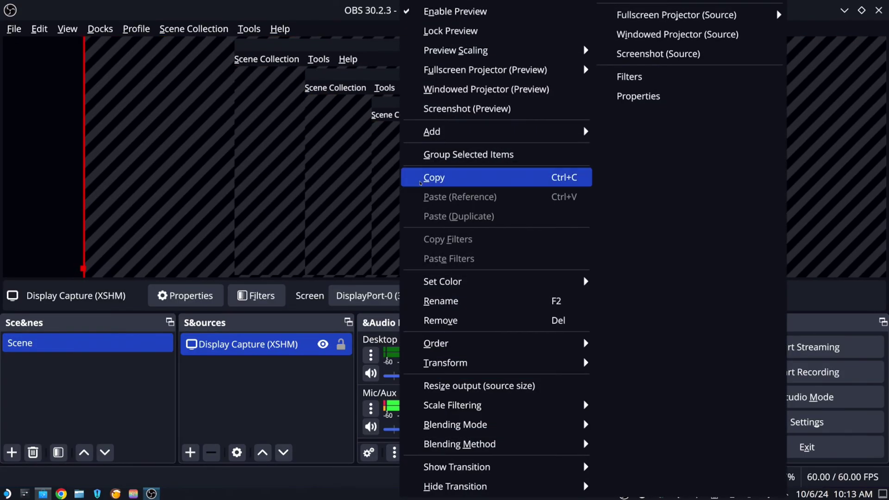
pyautogui.moveTo(453, 369)
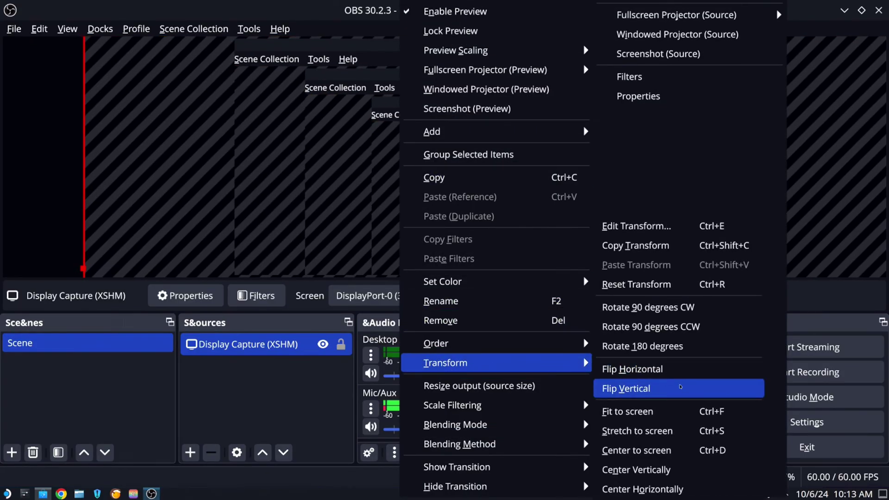
pyautogui.click(669, 406)
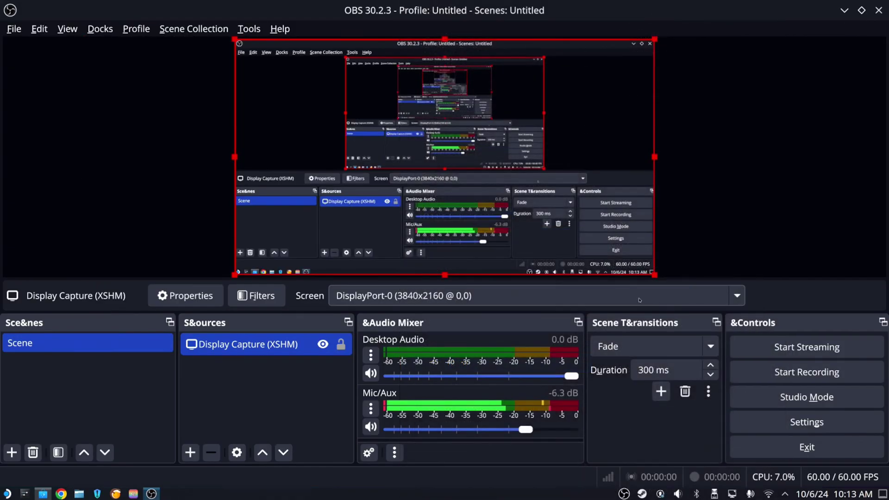
pyautogui.click(717, 189)
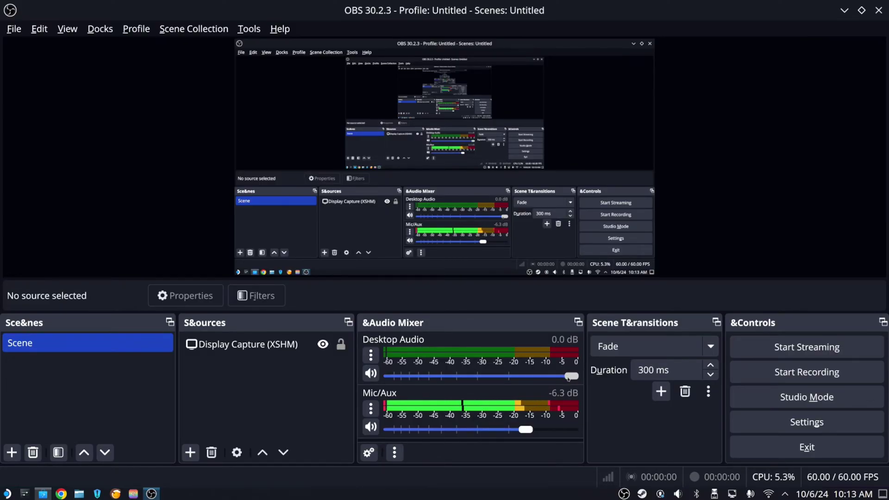
pyautogui.moveTo(571, 376); pyautogui.dragTo(504, 385)
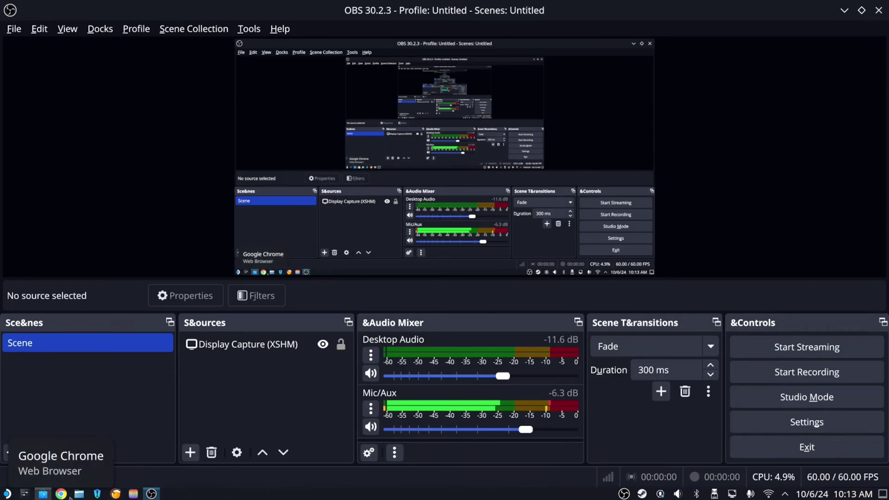
# Step: Launch Chrome and reach youtube.com through a Google search for 'youtube'
pyautogui.click(61, 494)
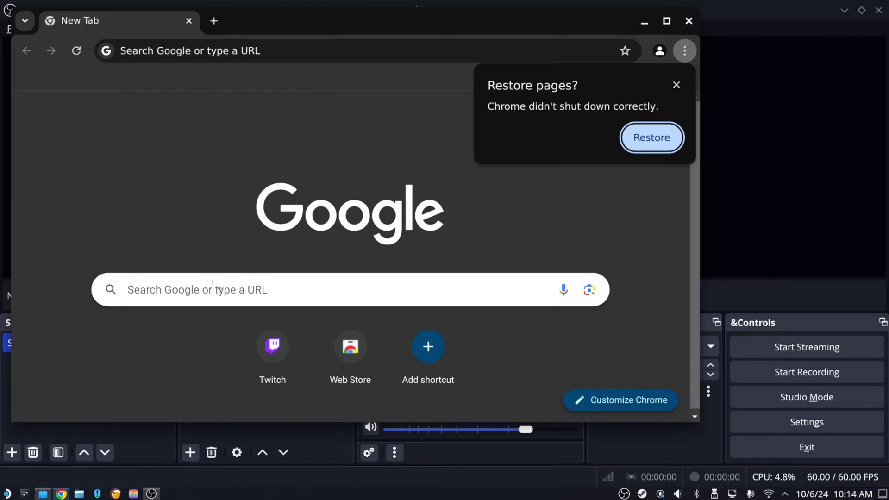
pyautogui.click(219, 290)
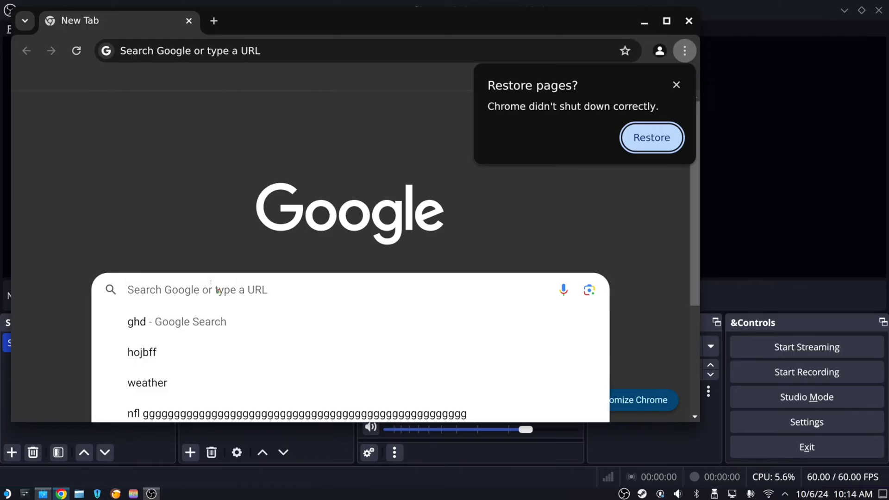
pyautogui.click(287, 51)
pyautogui.write('youtube')
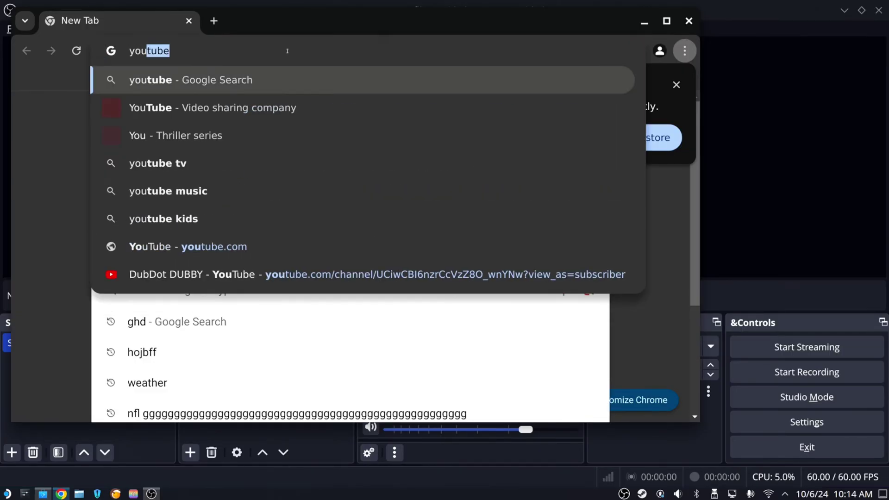
pyautogui.press('Return')
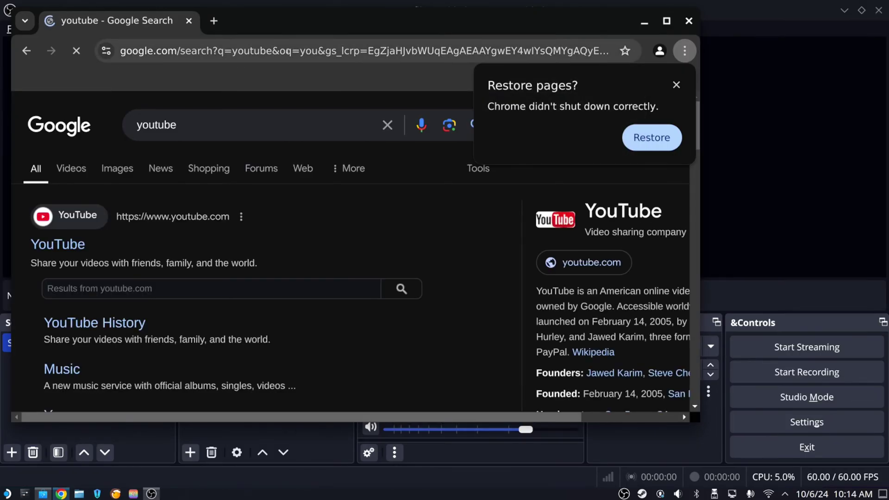
pyautogui.click(87, 245)
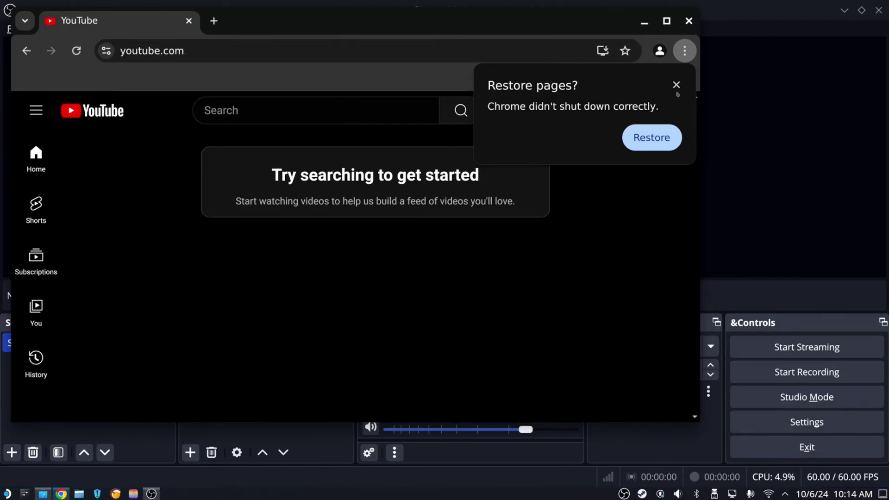
# Step: Dismiss the Restore pages prompt and open the YourSixGaming channel from a YouTube search
pyautogui.click(677, 84)
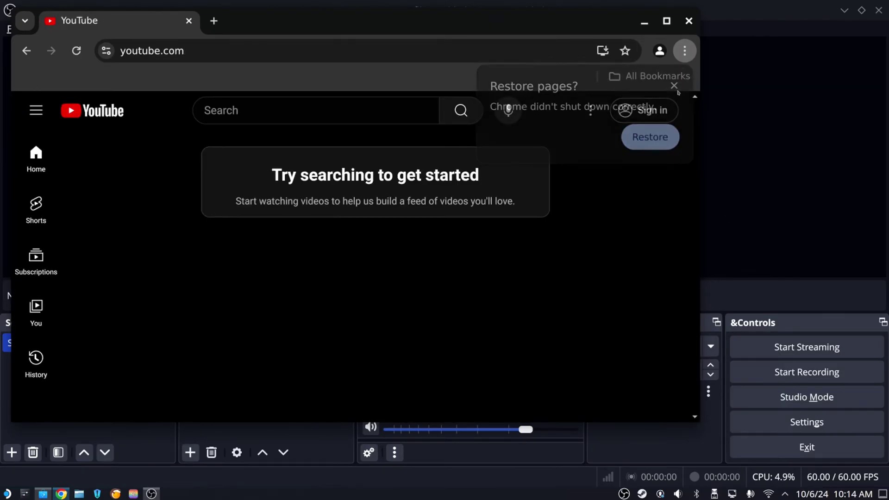
pyautogui.click(303, 106)
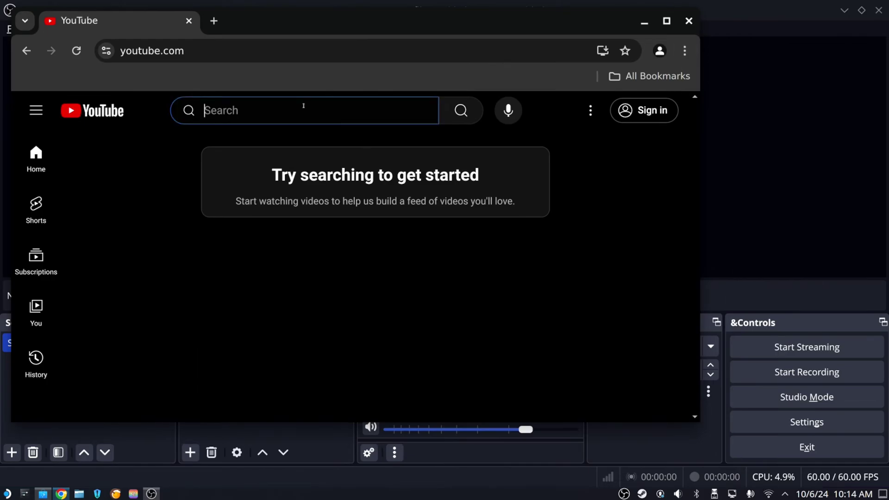
pyautogui.write('your')
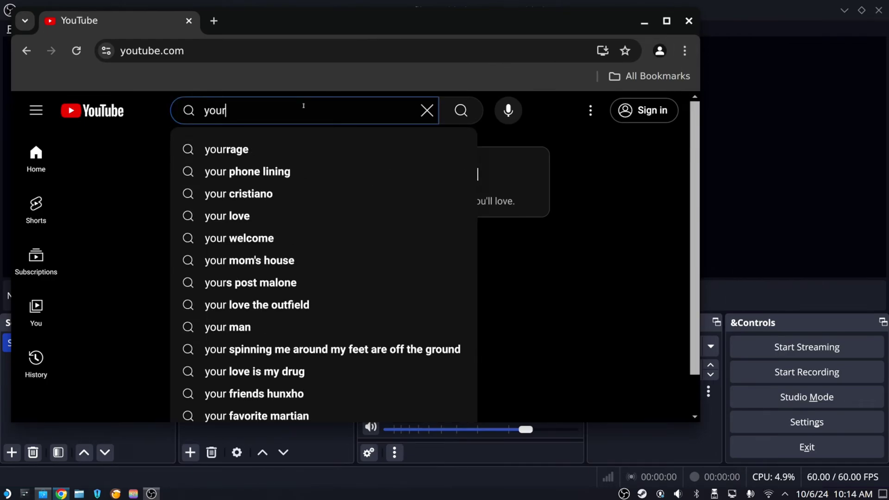
pyautogui.write('sixgaming')
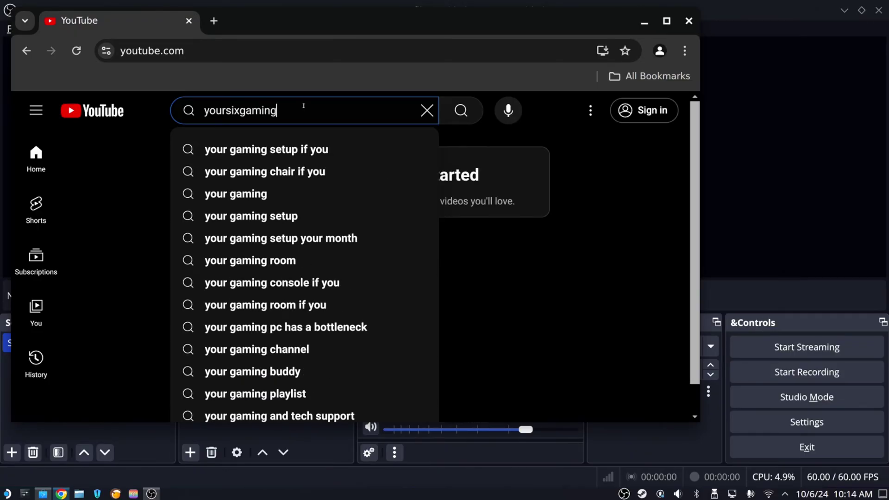
pyautogui.press('Return')
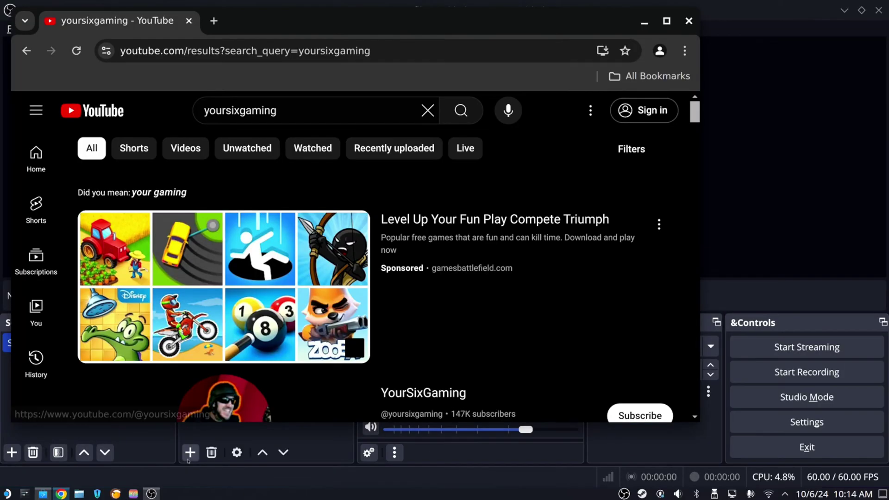
pyautogui.click(225, 399)
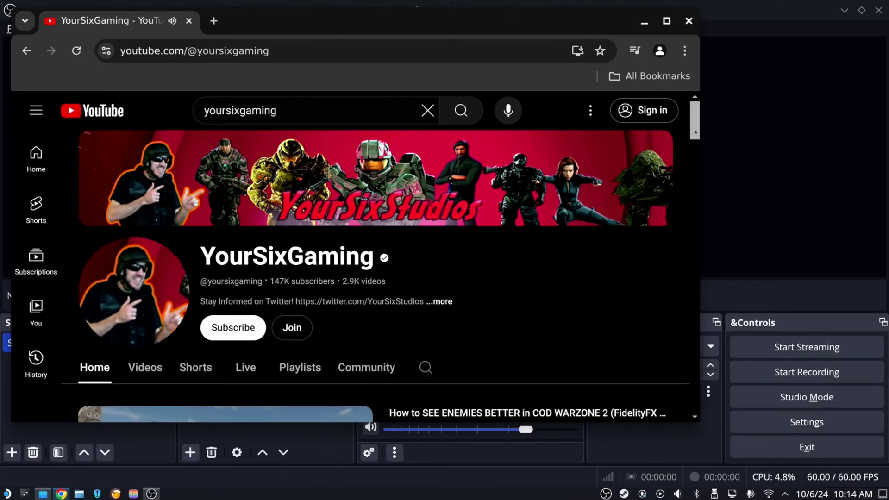
# Step: Open the featured Warzone 2 video on its own page, then bring OBS back to the front
pyautogui.moveTo(695, 132); pyautogui.dragTo(700, 151)
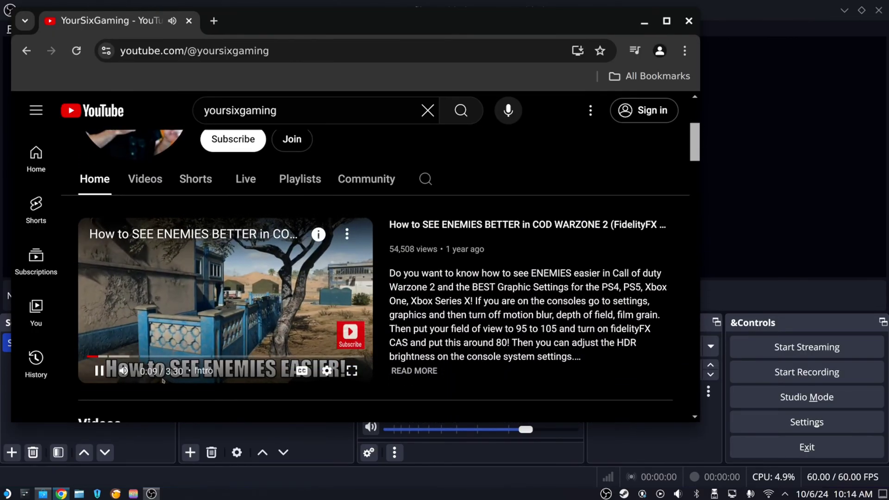
pyautogui.click(211, 274)
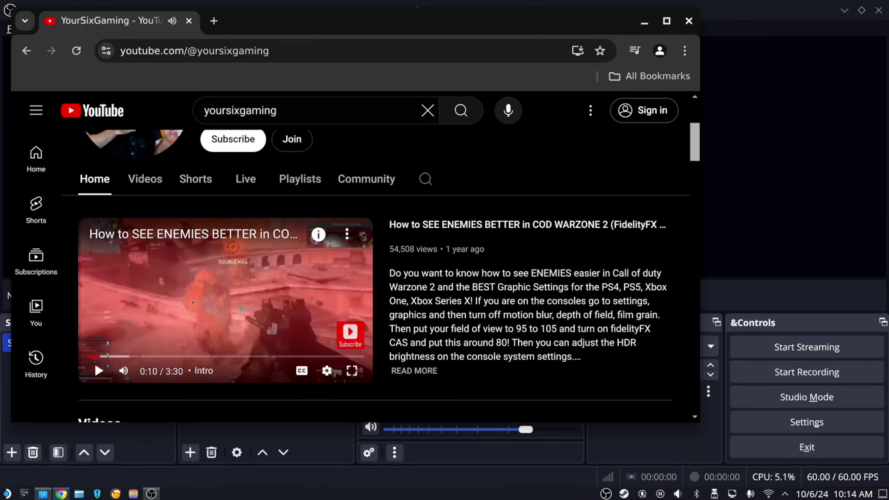
pyautogui.click(211, 240)
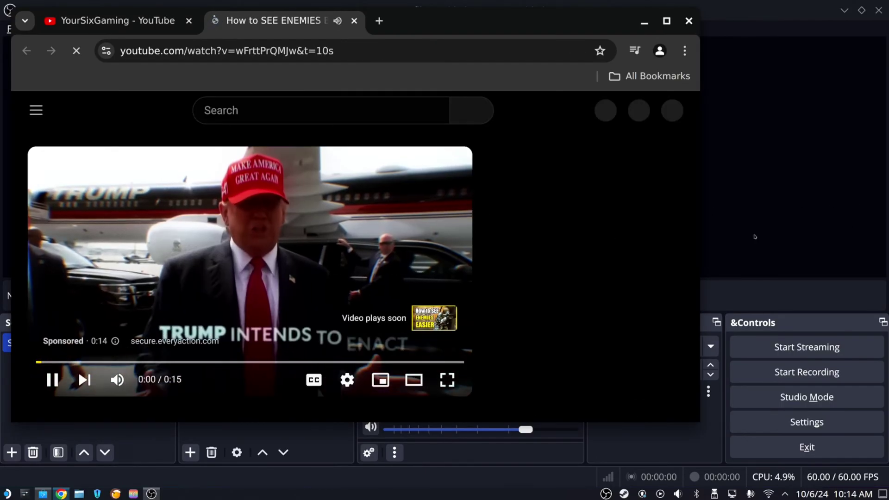
pyautogui.click(758, 230)
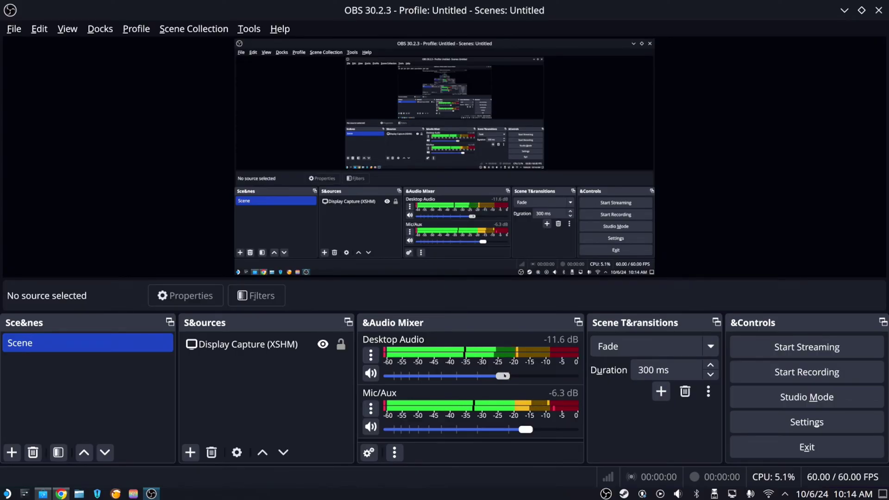
# Step: Drag the Desktop Audio fader down to -20.3 dB, leaving Mic/Aux at -6.3 dB
pyautogui.moveTo(505, 374); pyautogui.dragTo(477, 376)
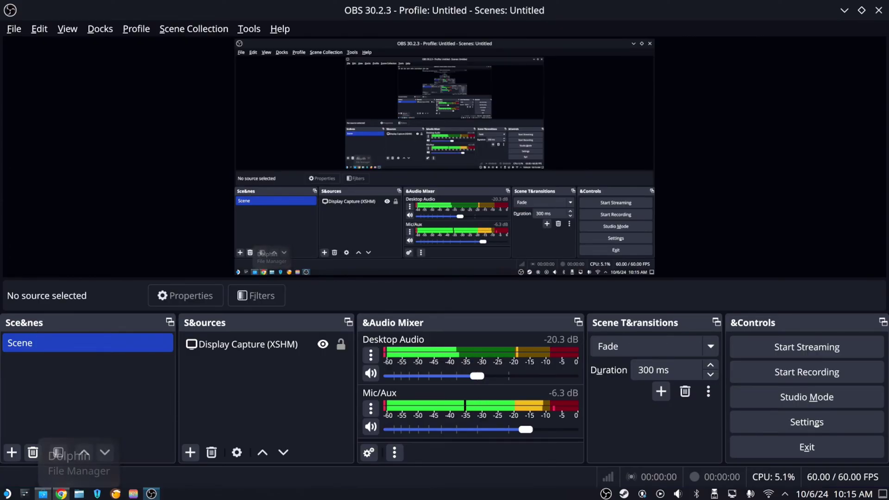
# Step: Dismiss the YouTube Premium offer, pause the Warzone video, and close Chrome
pyautogui.moveTo(60, 493)
pyautogui.click(145, 438)
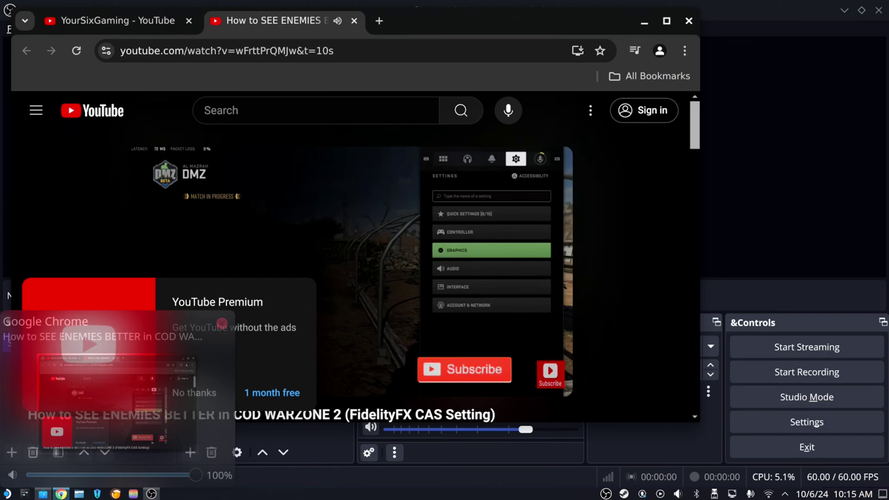
pyautogui.click(175, 388)
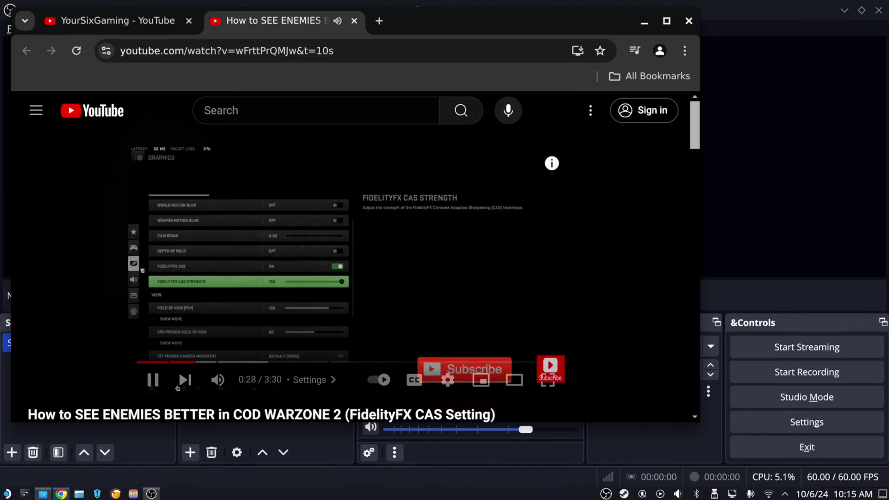
pyautogui.click(152, 379)
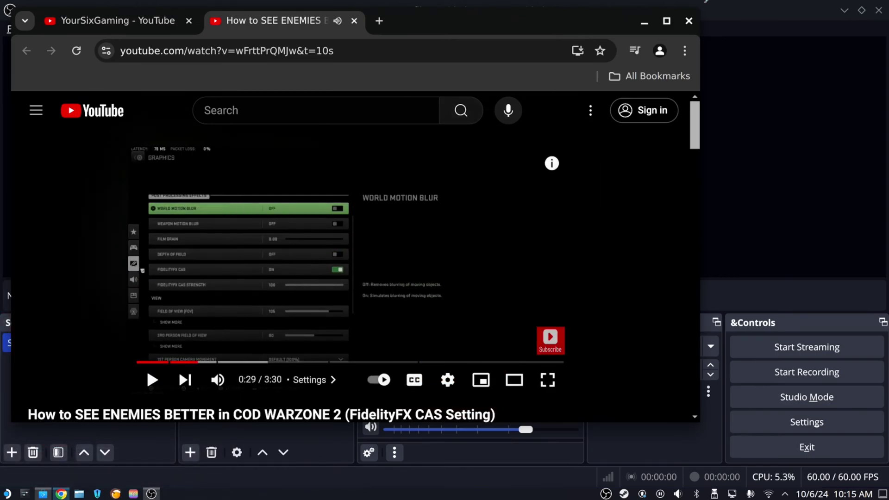
pyautogui.click(689, 20)
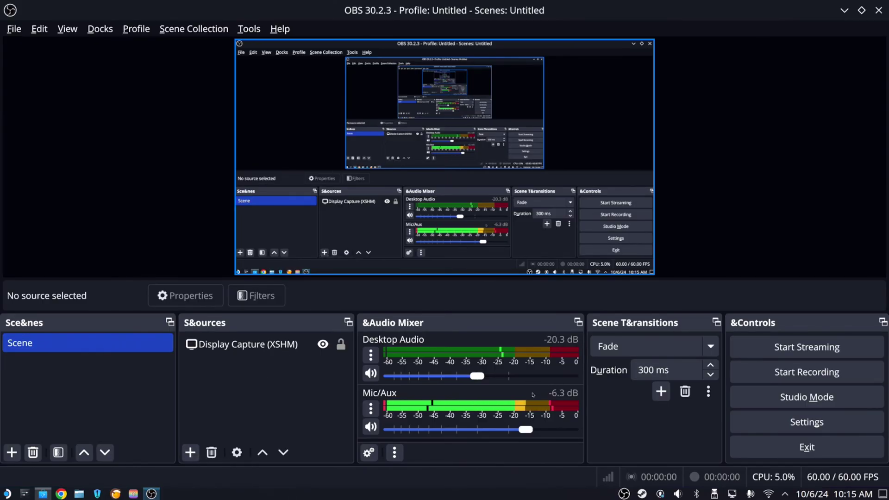
# Step: Open the Add Source menu under the Sources dock
pyautogui.click(190, 453)
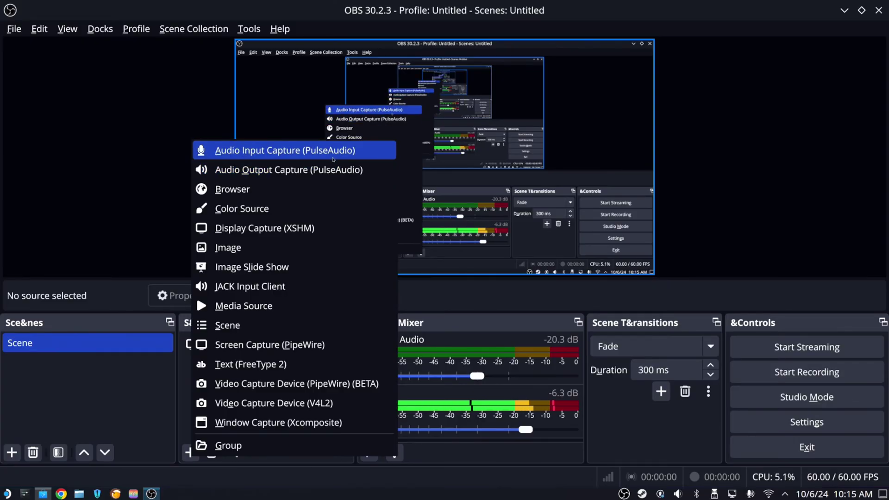
# Step: Add an Audio Input Capture source, keep its device on Default, and close its properties
pyautogui.click(333, 159)
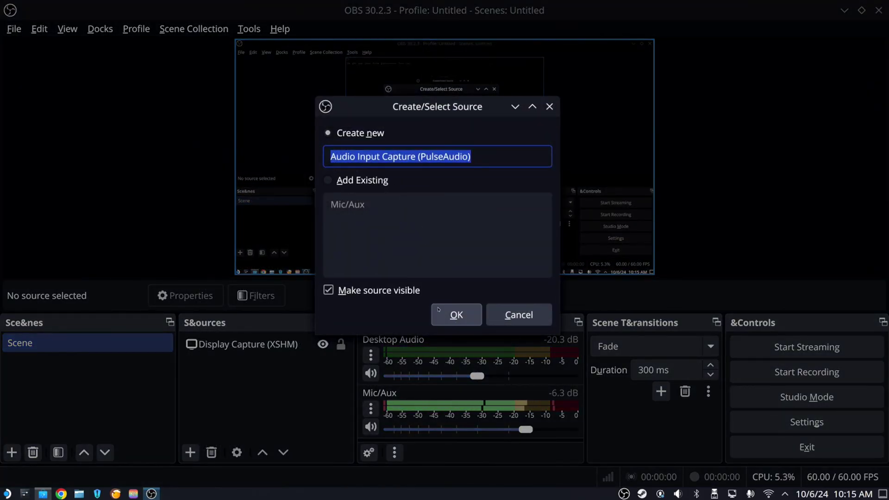
pyautogui.click(472, 318)
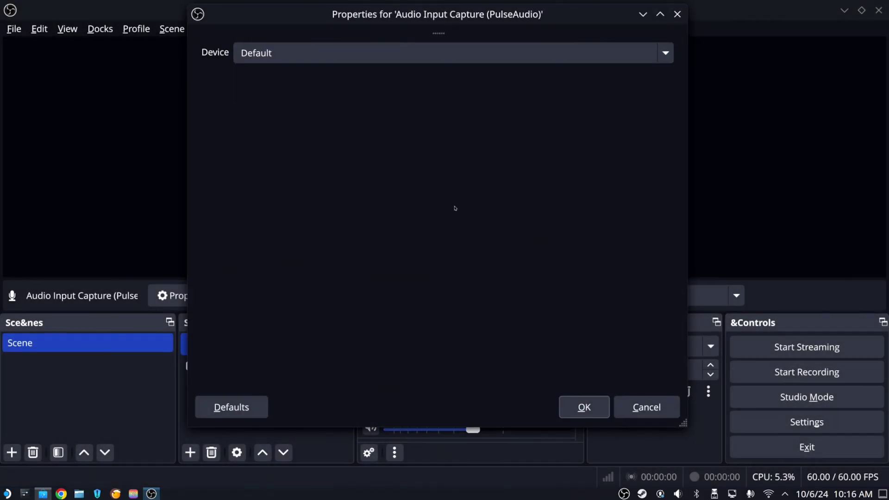
pyautogui.click(657, 54)
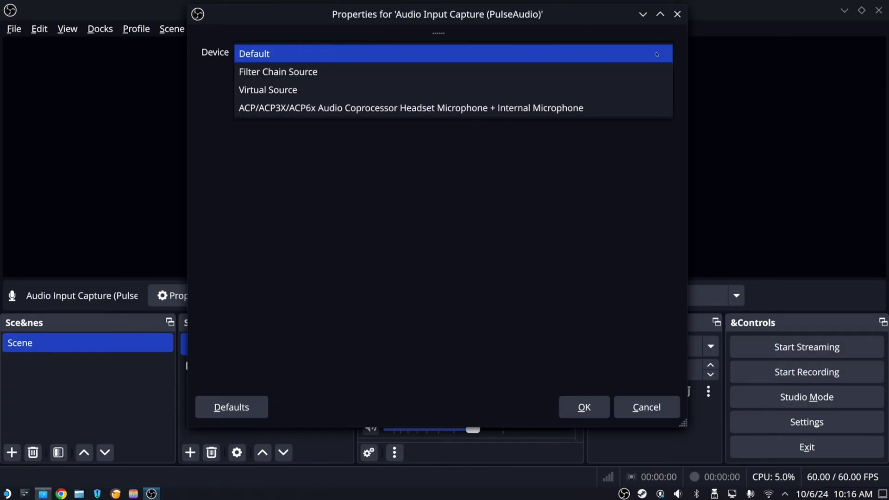
pyautogui.click(657, 54)
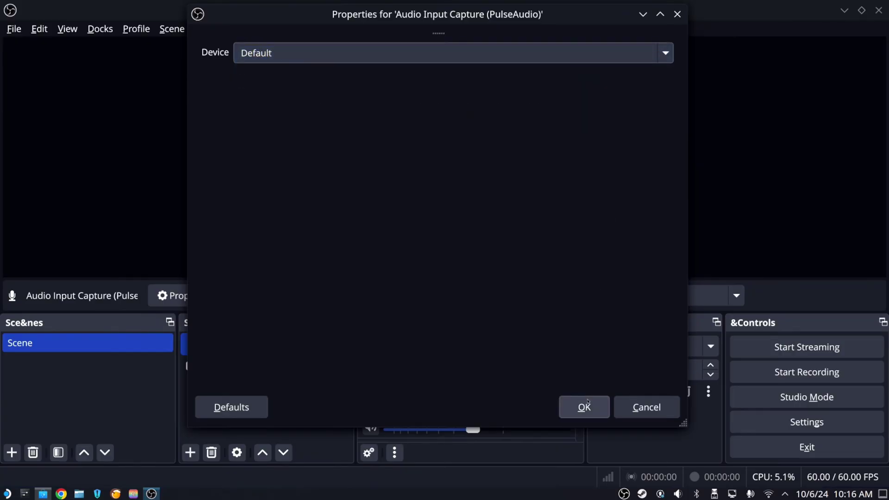
pyautogui.click(624, 406)
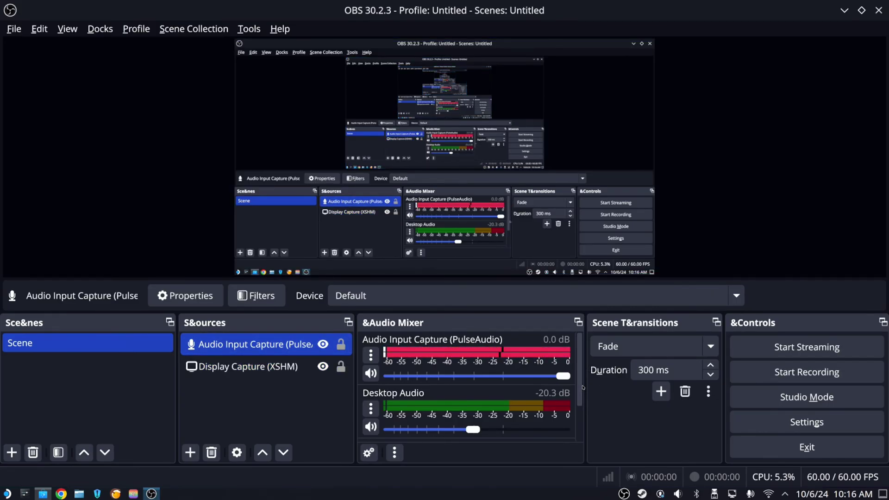
# Step: Mute the Audio Input Capture channel in the Audio Mixer
pyautogui.moveTo(582, 387); pyautogui.dragTo(577, 417)
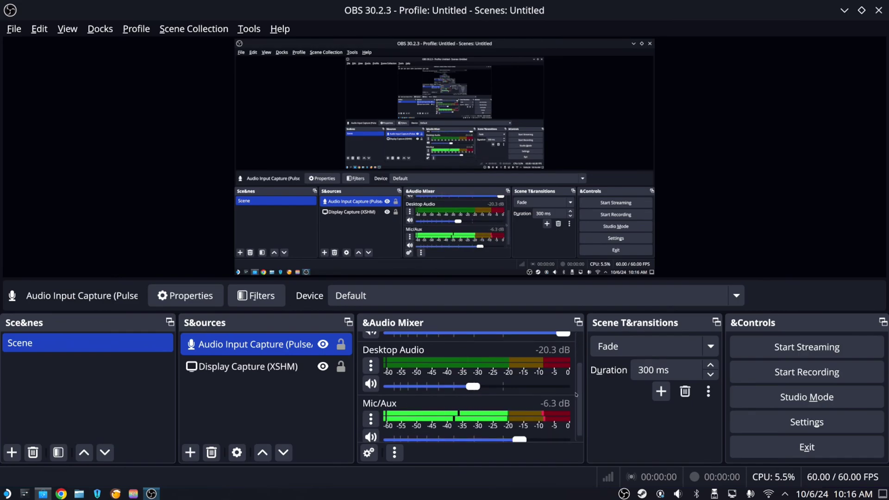
pyautogui.scroll(3, 481, 351)
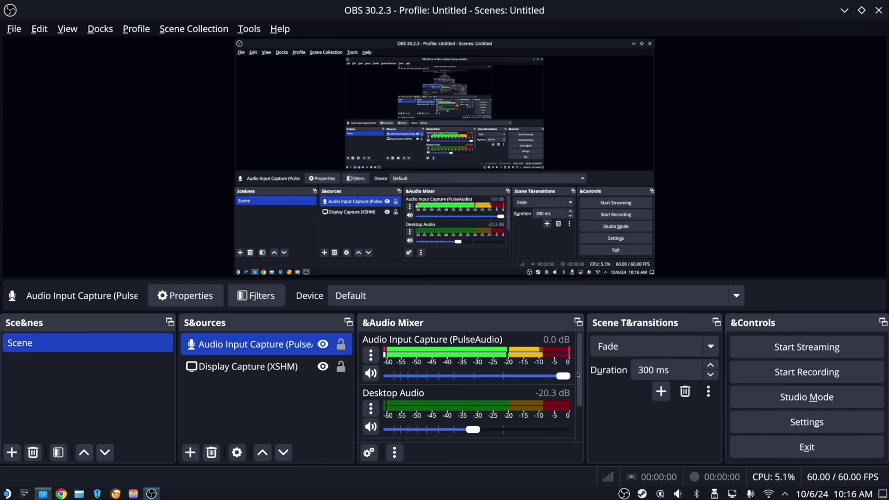
pyautogui.scroll(-3, 579, 375)
pyautogui.scroll(3, 574, 366)
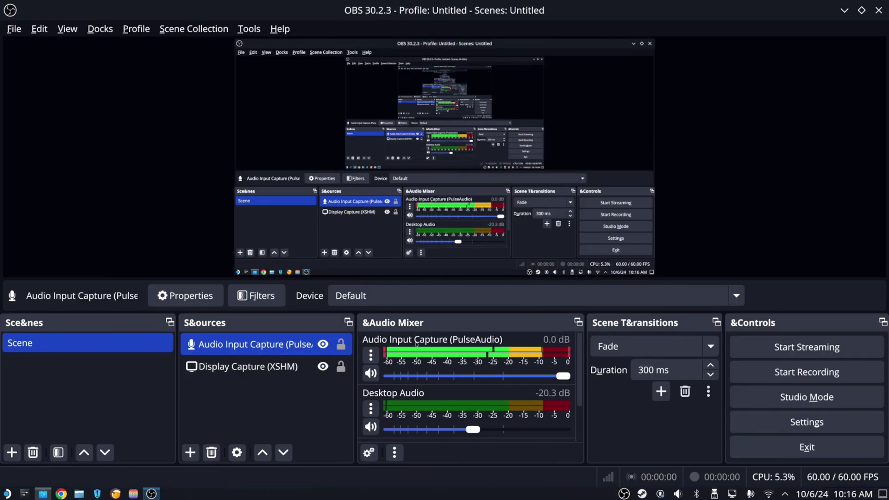
pyautogui.click(373, 380)
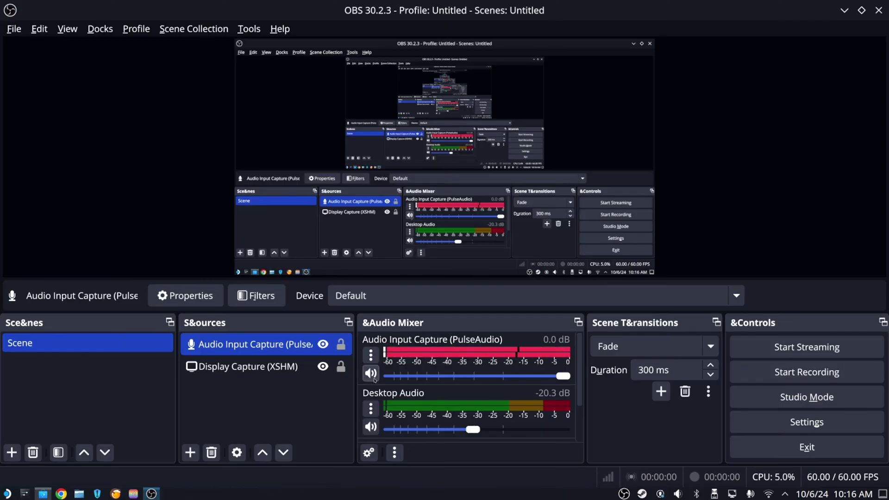
pyautogui.click(373, 379)
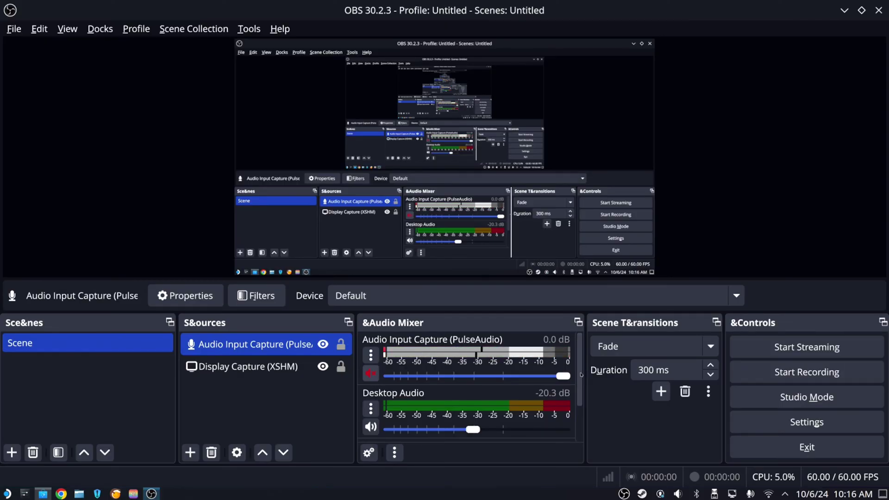
# Step: Check that Mic/Aux uses the Default device in its properties, then close them
pyautogui.moveTo(580, 374); pyautogui.dragTo(579, 414)
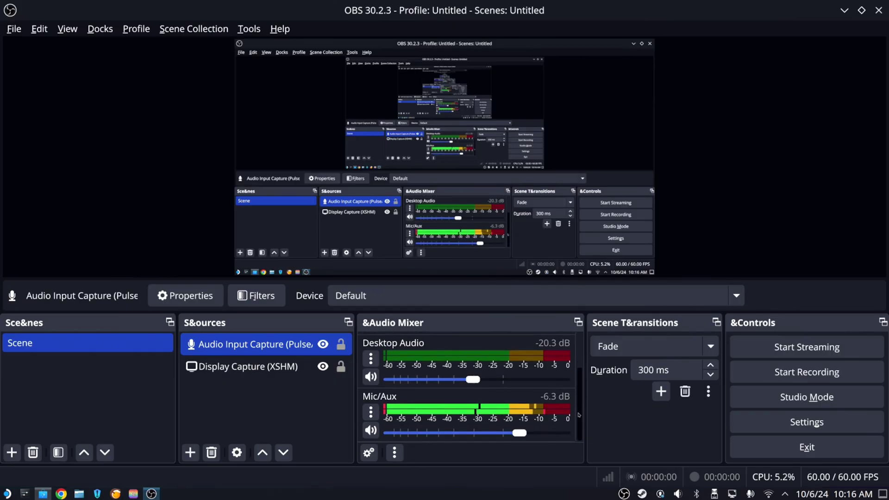
pyautogui.click(373, 413)
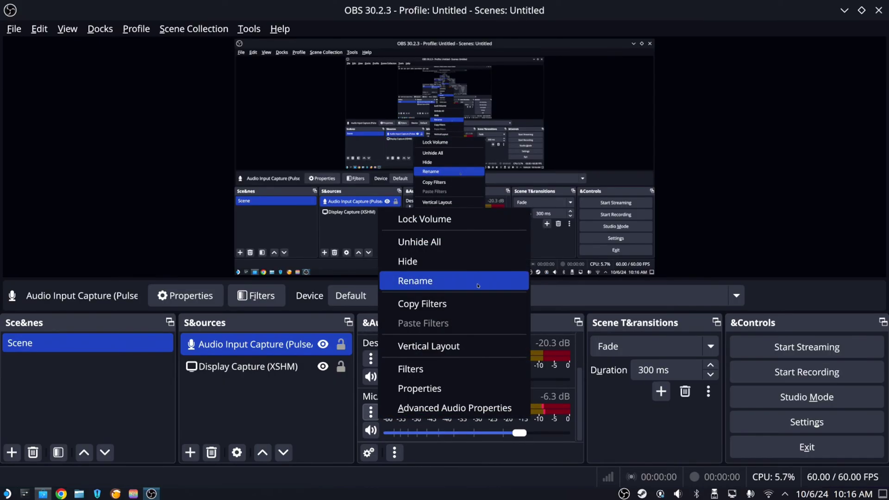
pyautogui.click(427, 387)
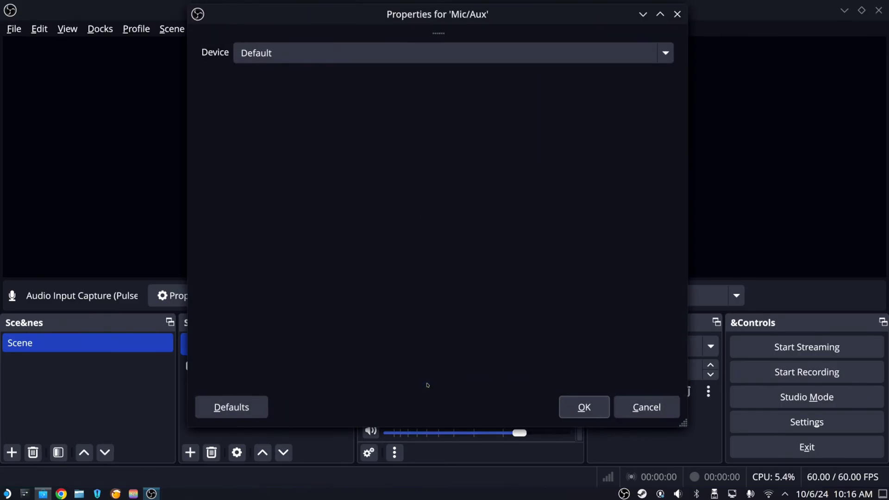
pyautogui.click(676, 16)
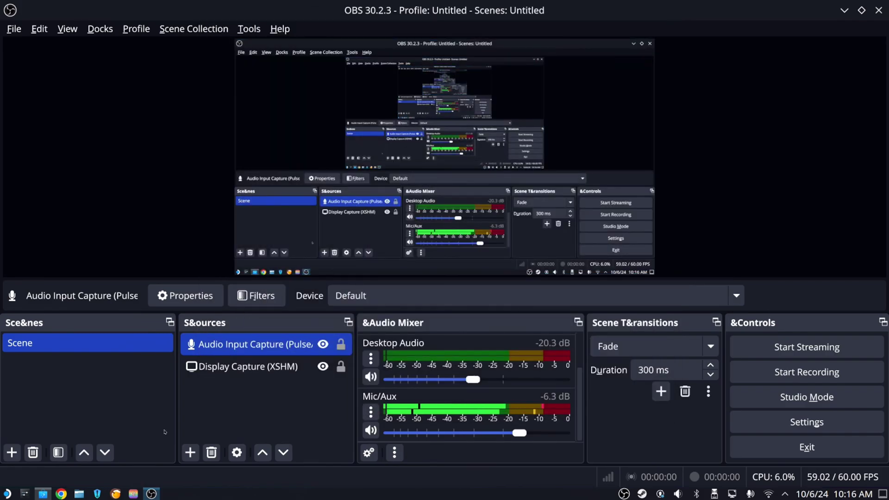
# Step: Browse the Add Source menu without adding anything, then quit OBS Studio
pyautogui.click(188, 451)
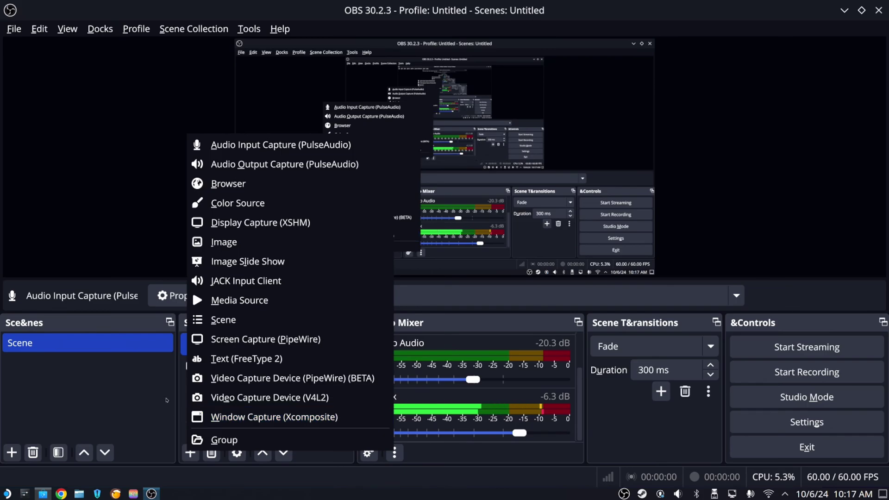
pyautogui.click(166, 399)
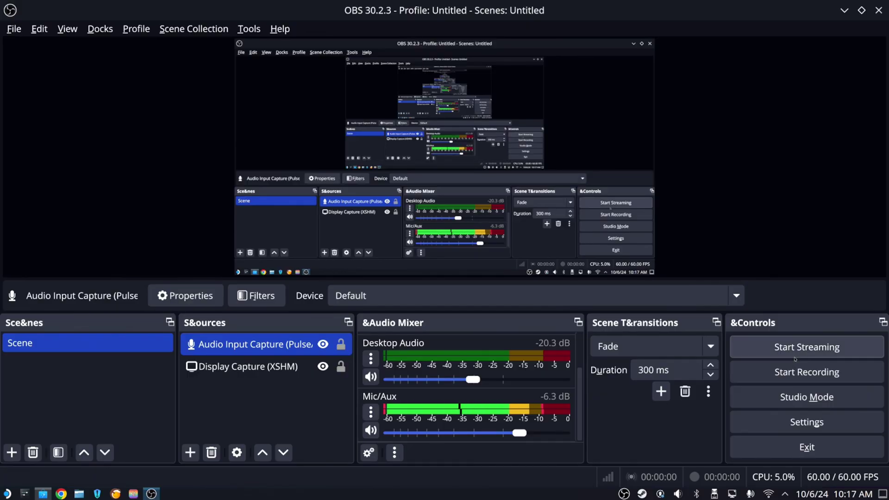
pyautogui.click(877, 9)
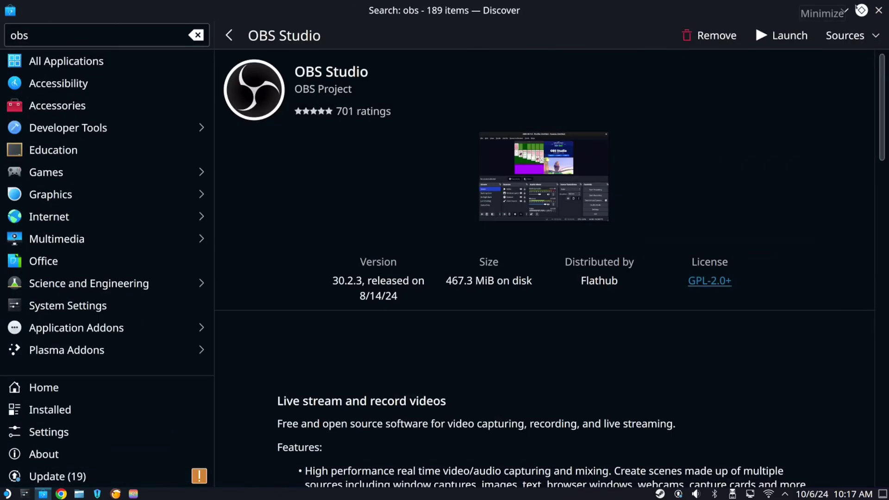
# Step: Close the Discover window showing the OBS Studio page
pyautogui.click(877, 9)
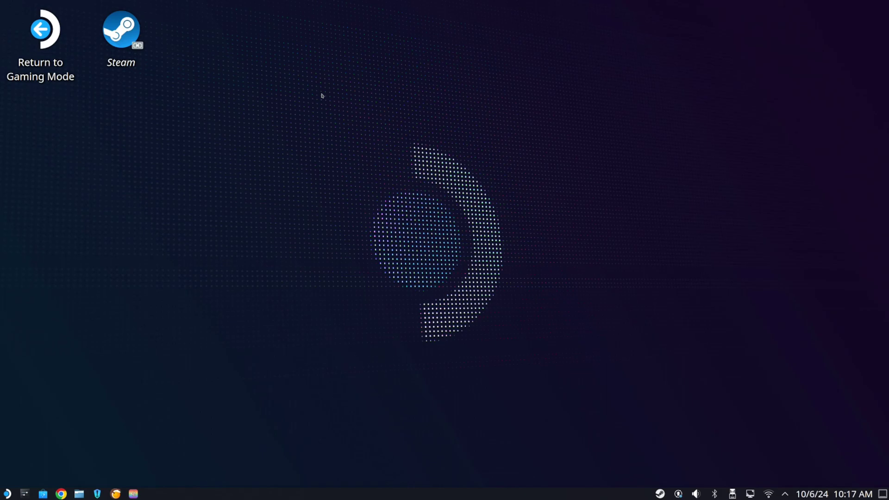
# Step: Launch Steam from the desktop, add OBS Studio via Add a Non-Steam Game, and close Steam
pyautogui.moveTo(320, 88); pyautogui.dragTo(378, 269)
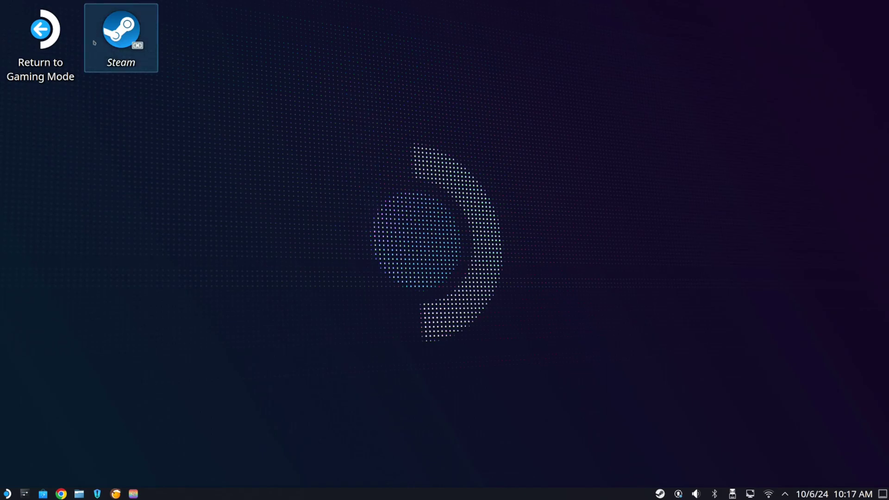
pyautogui.doubleClick(143, 53)
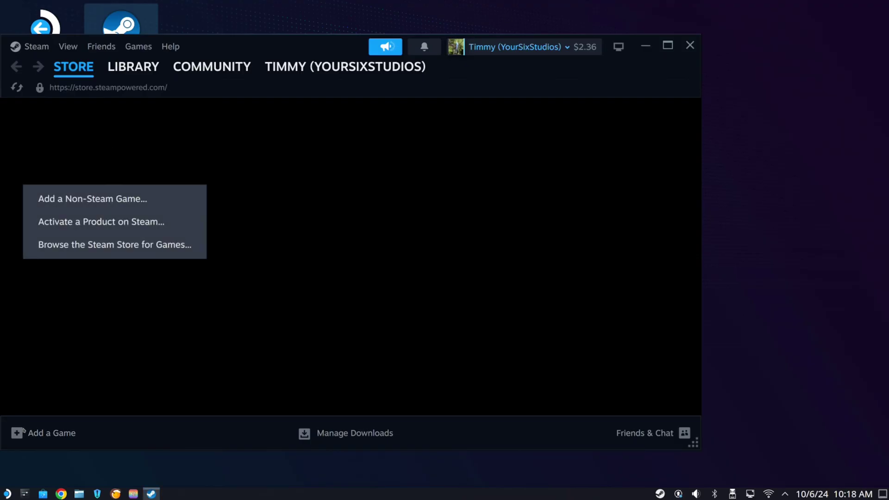
pyautogui.click(130, 198)
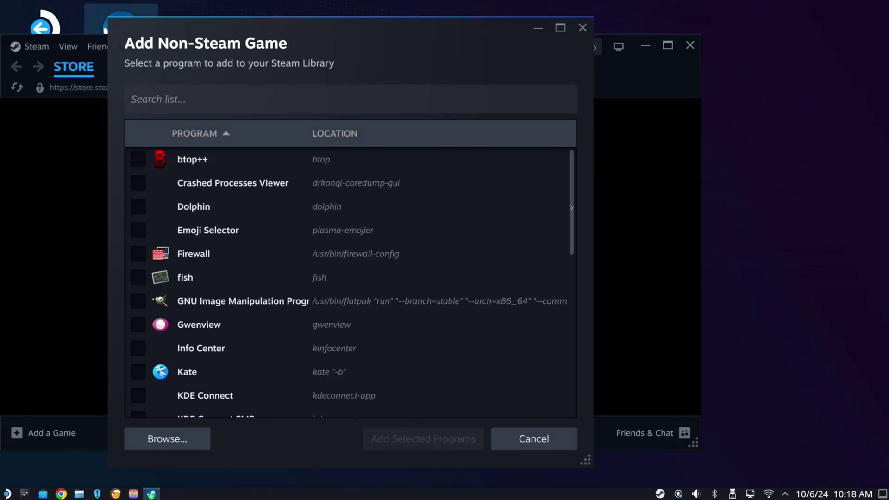
pyautogui.moveTo(572, 208); pyautogui.dragTo(561, 349)
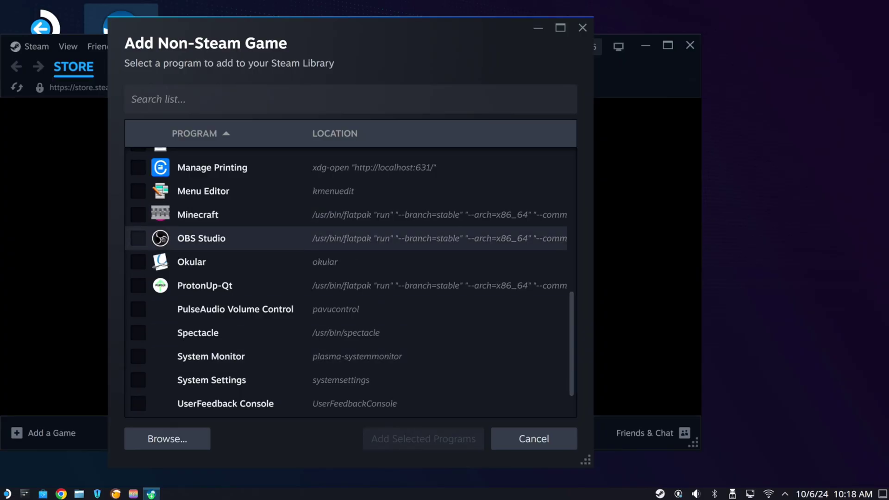
pyautogui.click(138, 238)
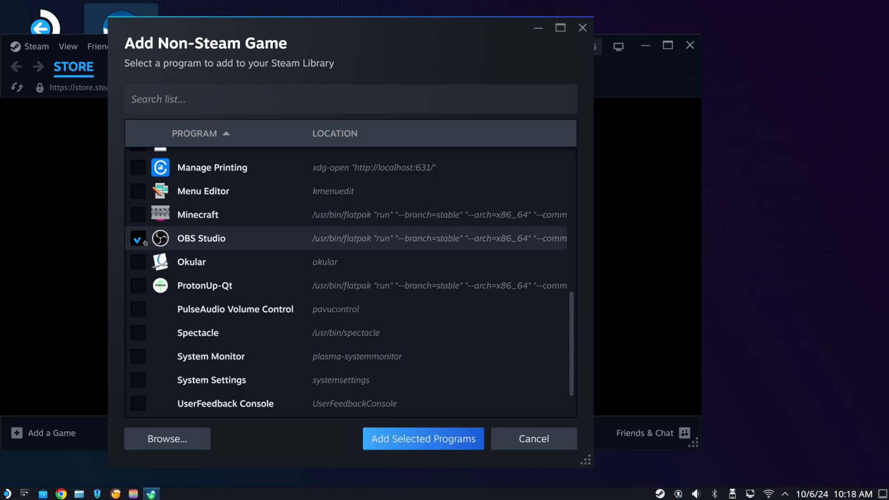
pyautogui.click(391, 443)
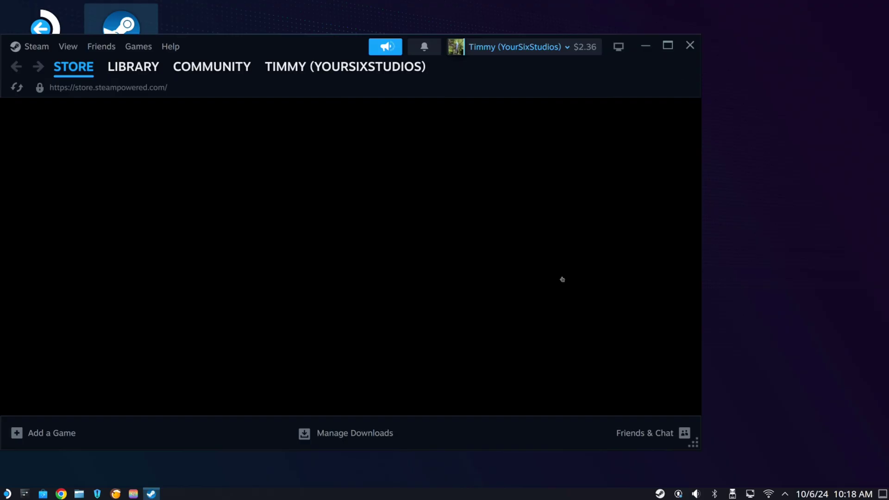
pyautogui.click(690, 45)
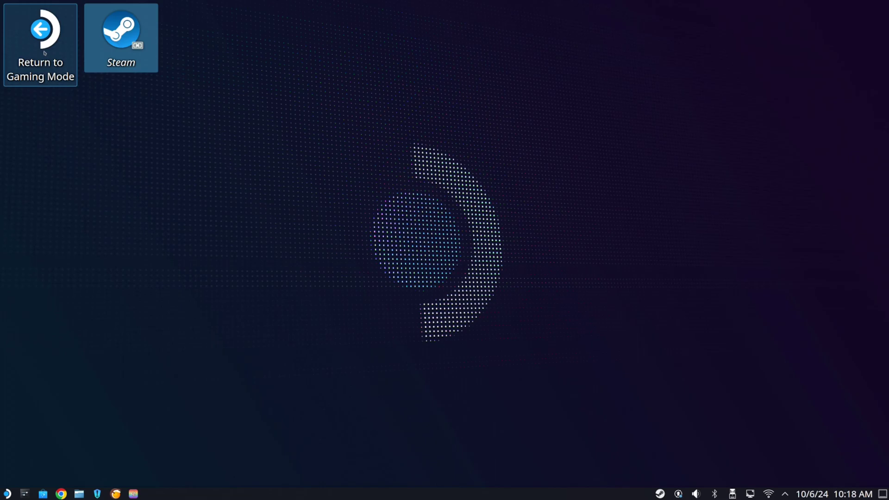
# Step: Clear the desktop icon selection and launch Discover from the taskbar to its Home page
pyautogui.click(323, 68)
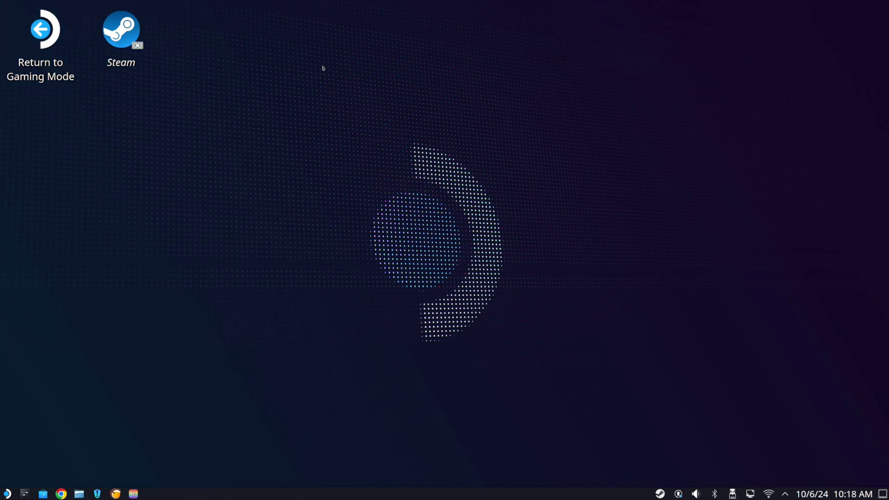
pyautogui.click(44, 495)
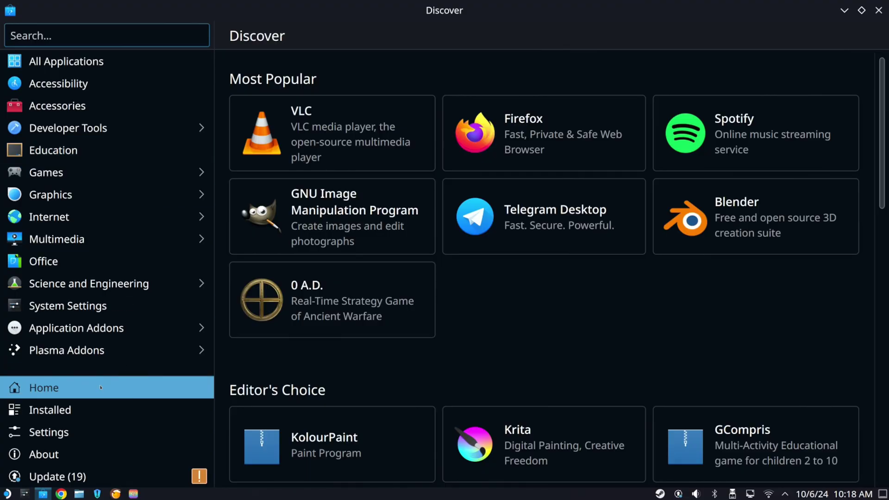
# Step: Show Discover's Installed page and scroll through its 39 items down to ProtonUp-Qt, SteamOS and Vesktop
pyautogui.click(83, 404)
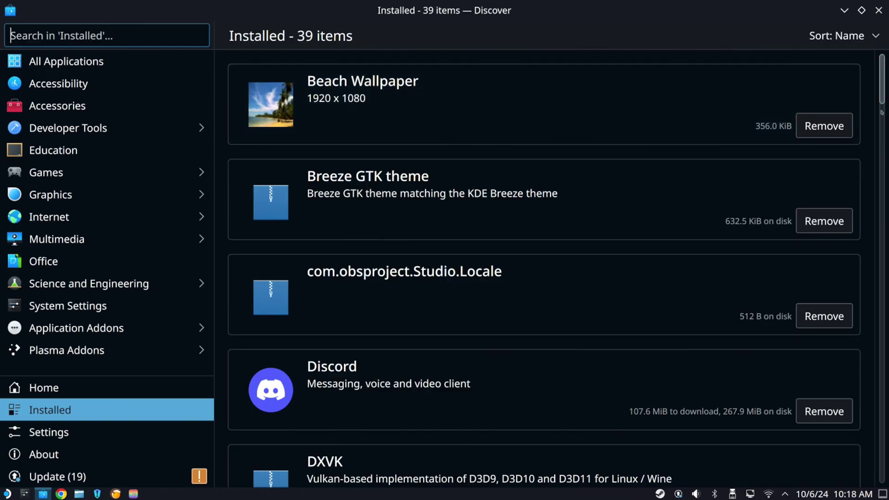
pyautogui.scroll(-20, 882, 113)
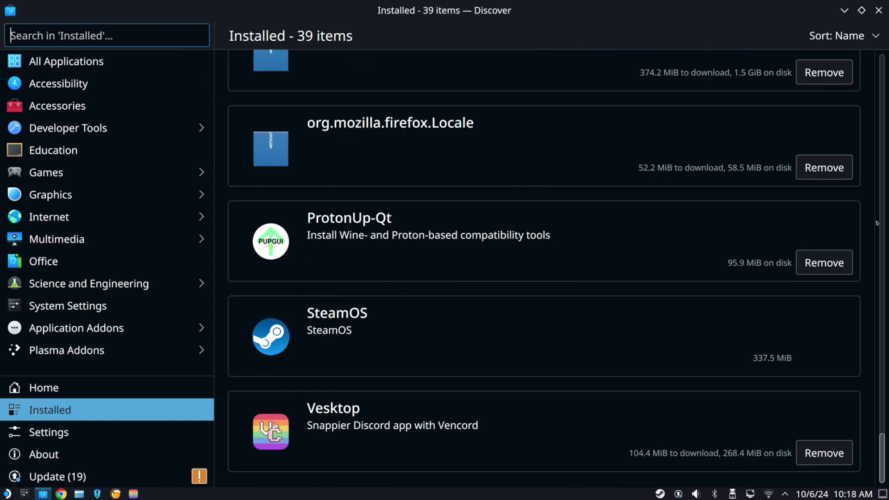